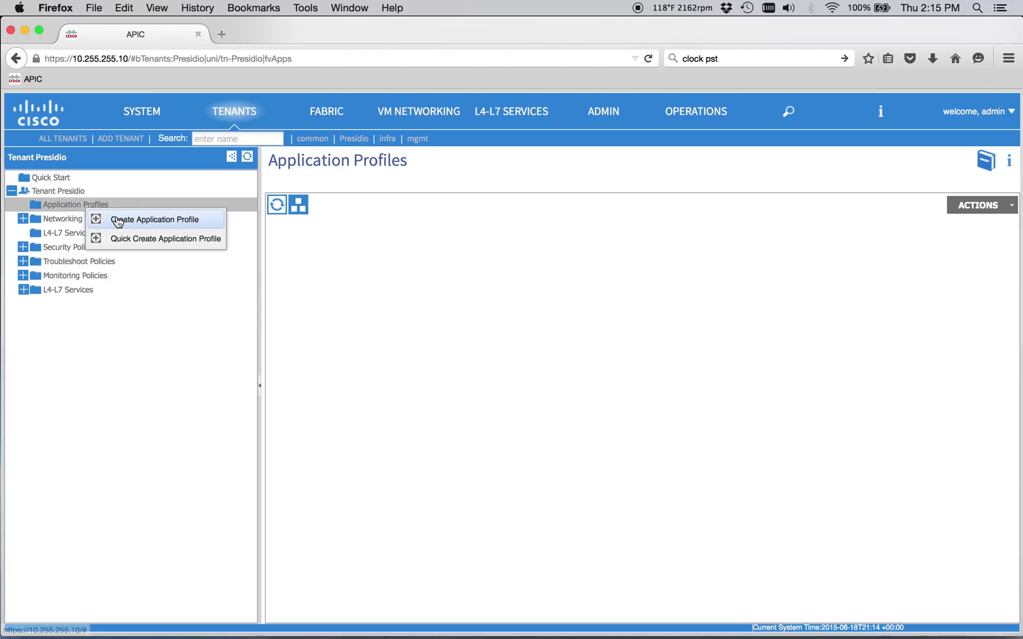
# Create the Presidio_AP_1 application profile under tenant Presidio's Application Profiles and submit it
pyautogui.click(167, 220)
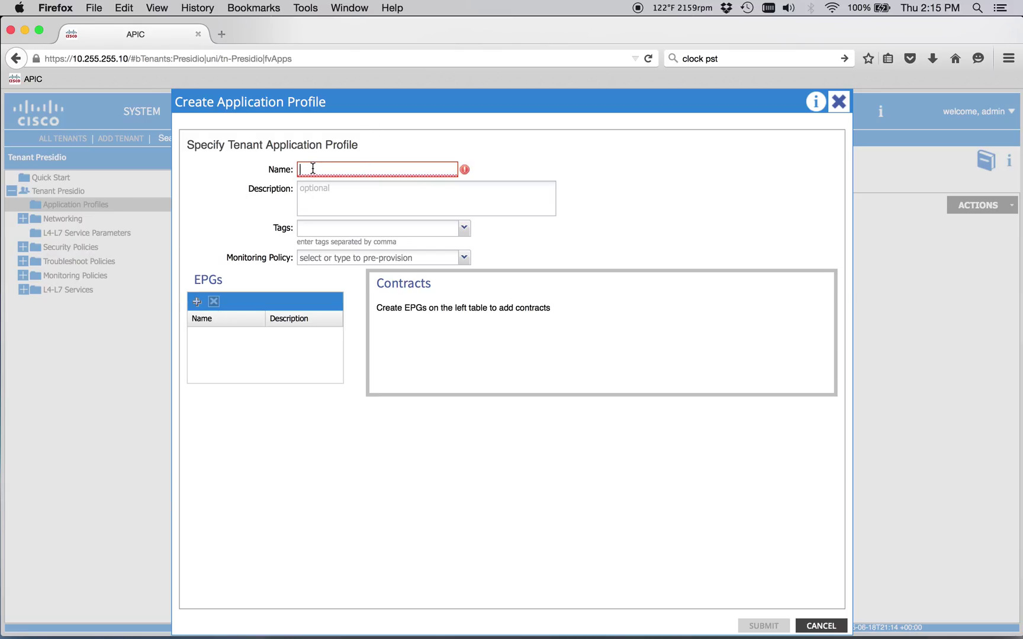
pyautogui.write('Presidio_AP_1')
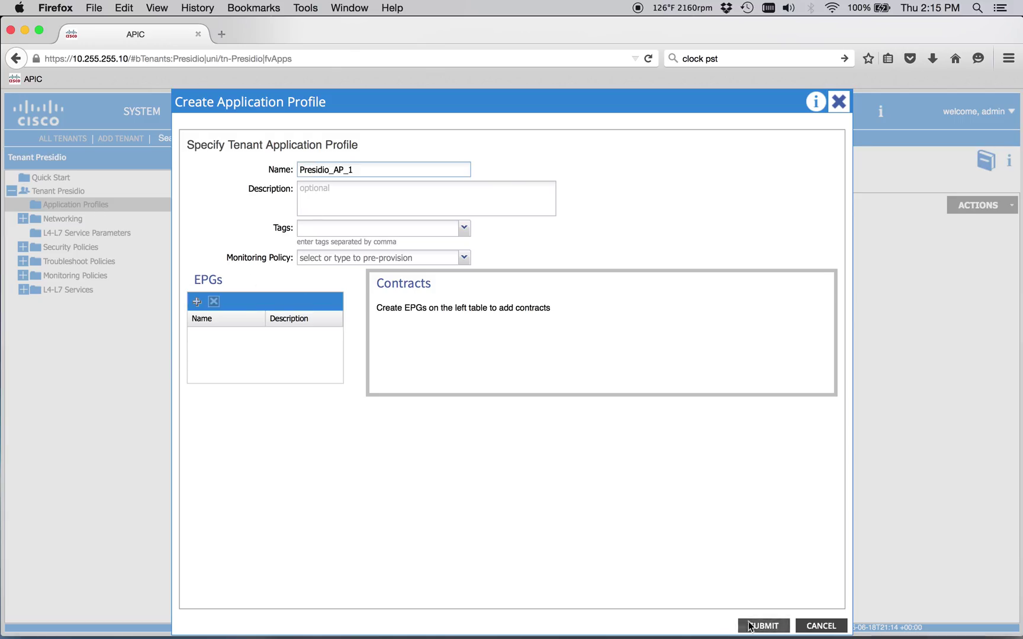
pyautogui.click(764, 626)
# Start a new application EPG under Presidio_AP_1 named Presidio_Svr_Mgmt
pyautogui.click(34, 218)
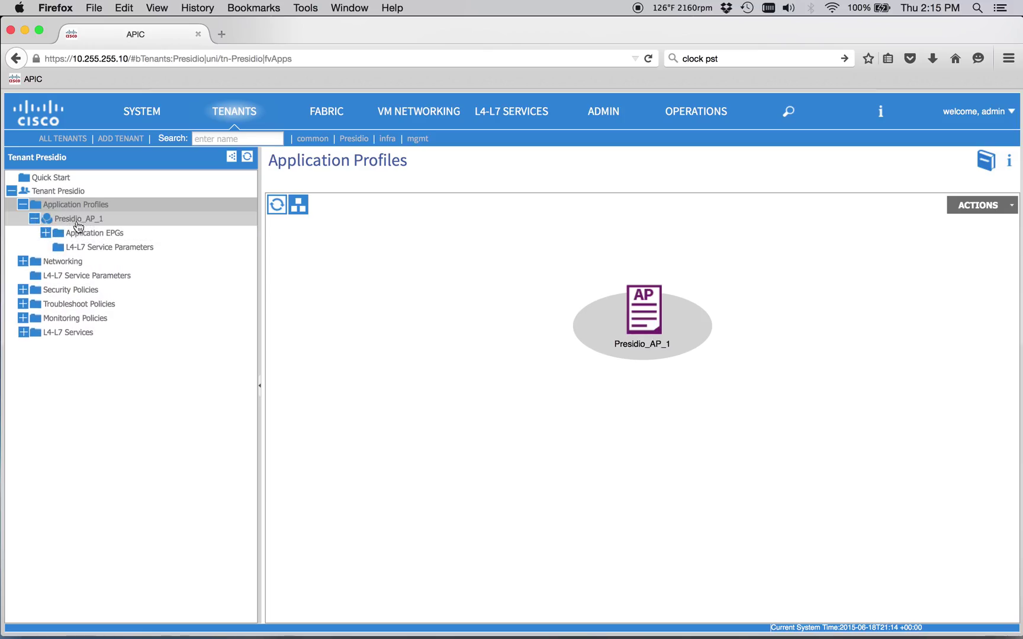
pyautogui.click(81, 221)
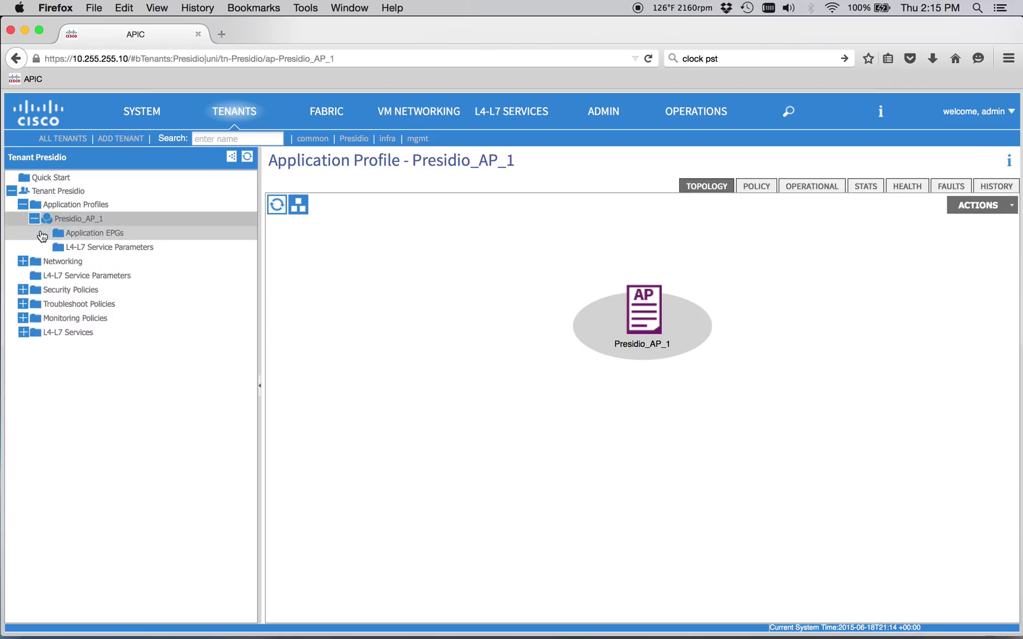
pyautogui.click(89, 234)
pyautogui.rightClick(99, 235)
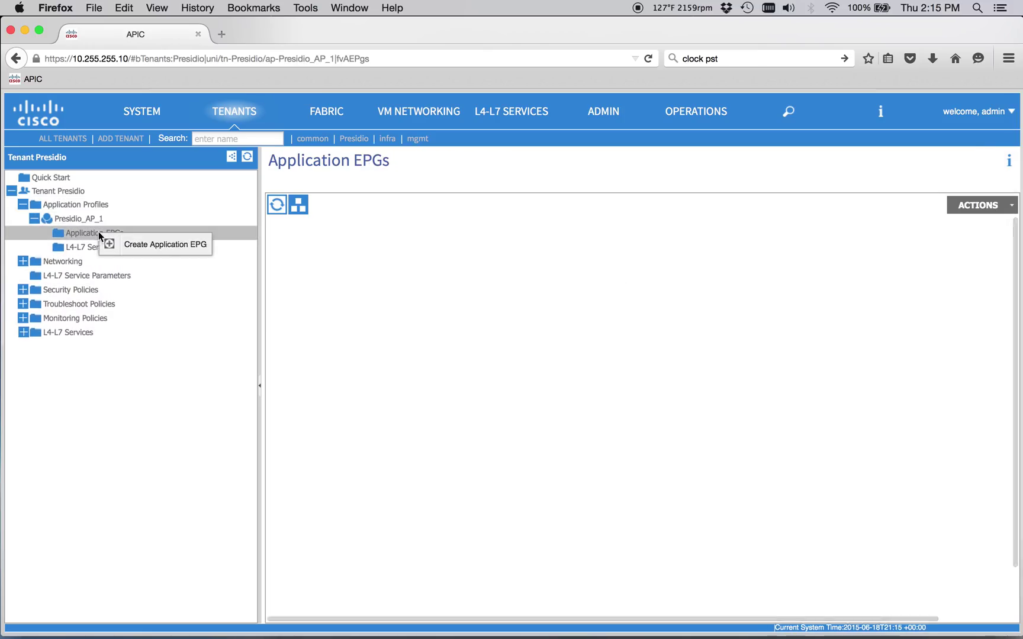
pyautogui.click(155, 246)
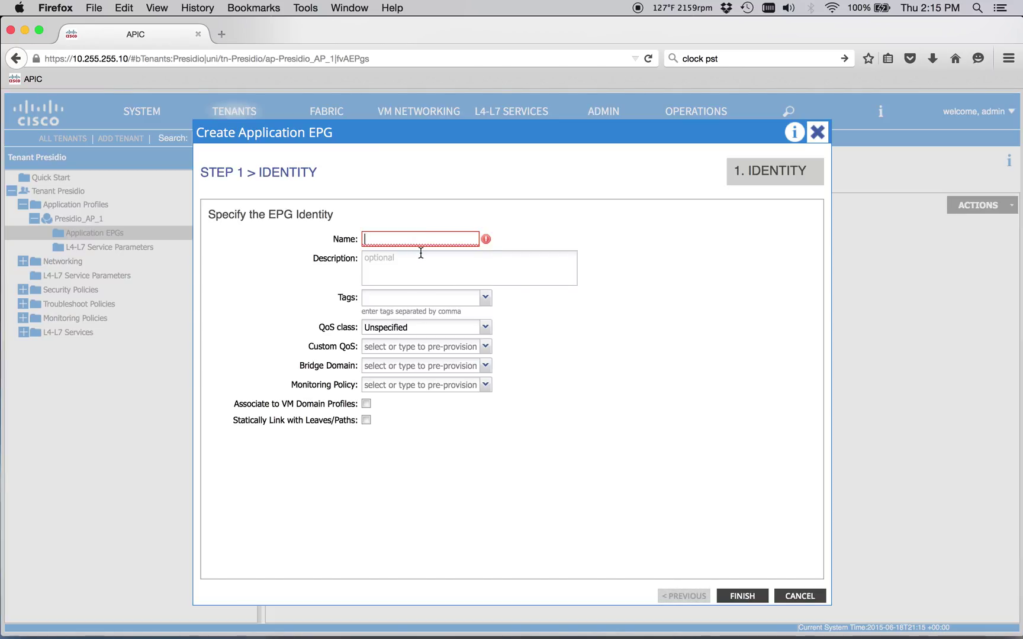
pyautogui.write('P')
pyautogui.press('BackSpace')
pyautogui.write('Presidio_Svr_Mgmt')
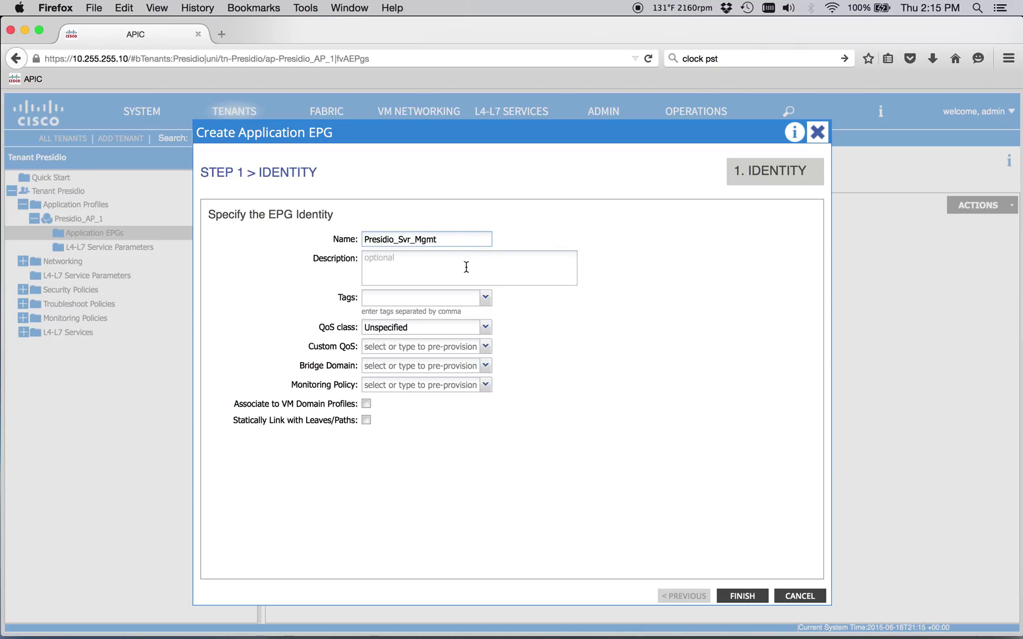
# Select bridge domain Presidio/Presidio_BD_1, leave the monitoring policy unset, and finish the EPG
pyautogui.click(481, 365)
pyautogui.click(427, 381)
pyautogui.click(468, 385)
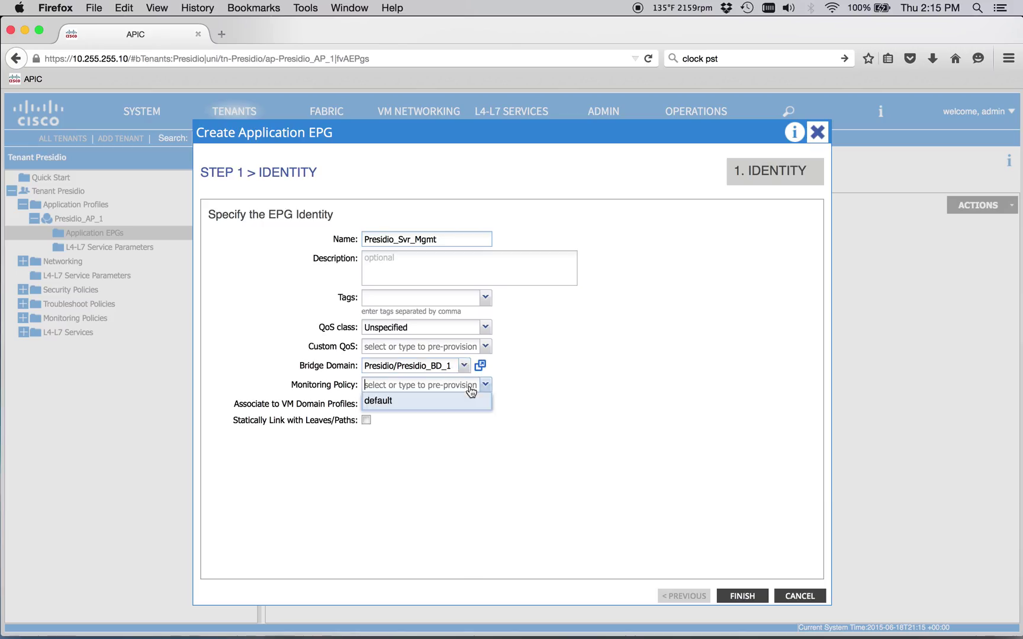
pyautogui.click(430, 403)
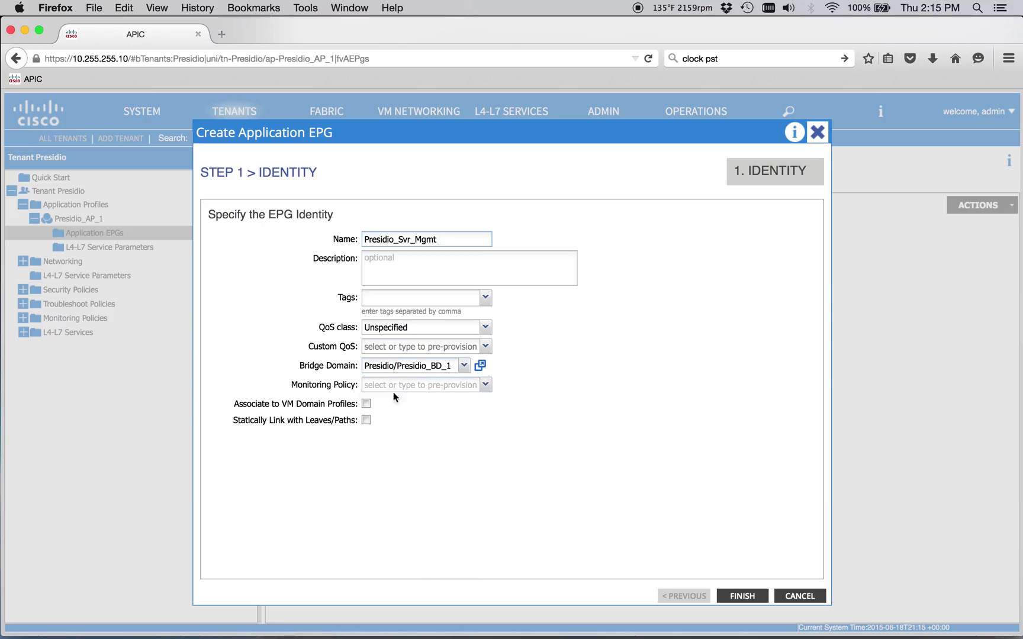
pyautogui.click(291, 423)
pyautogui.click(440, 493)
pyautogui.moveTo(453, 234); pyautogui.dragTo(322, 242)
pyautogui.click(317, 363)
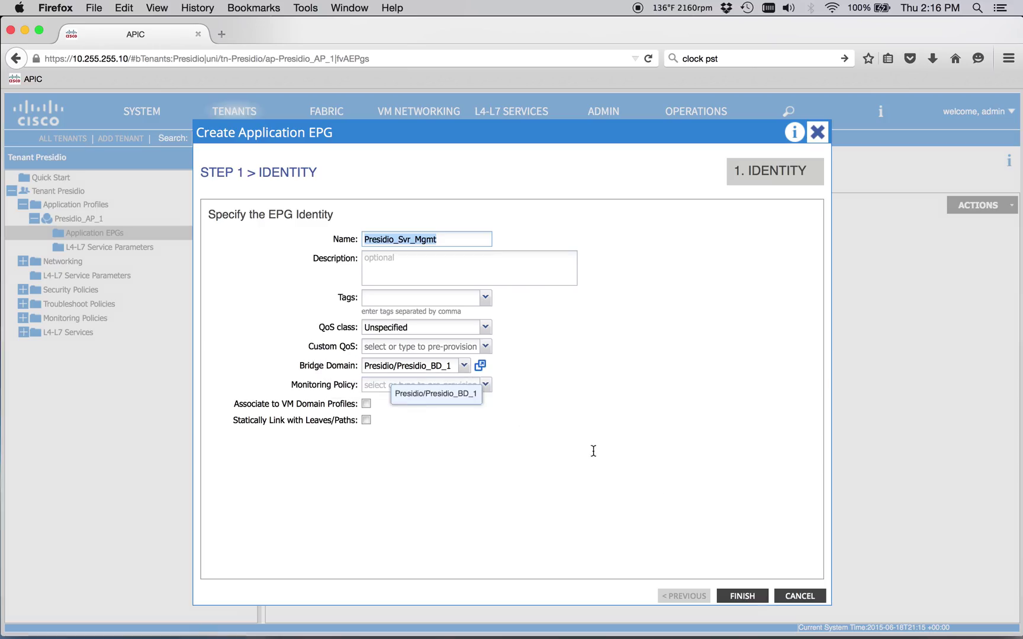
pyautogui.click(743, 595)
# Add common/default as a consumed contract on EPG Presidio_Svr_Mgmt
pyautogui.click(98, 248)
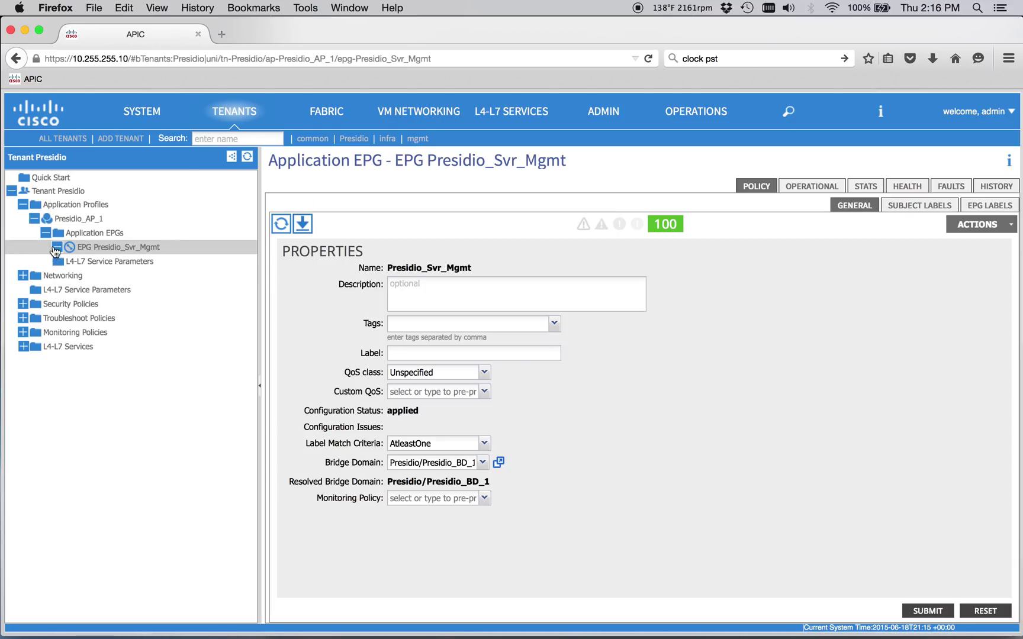
pyautogui.click(57, 248)
pyautogui.click(105, 261)
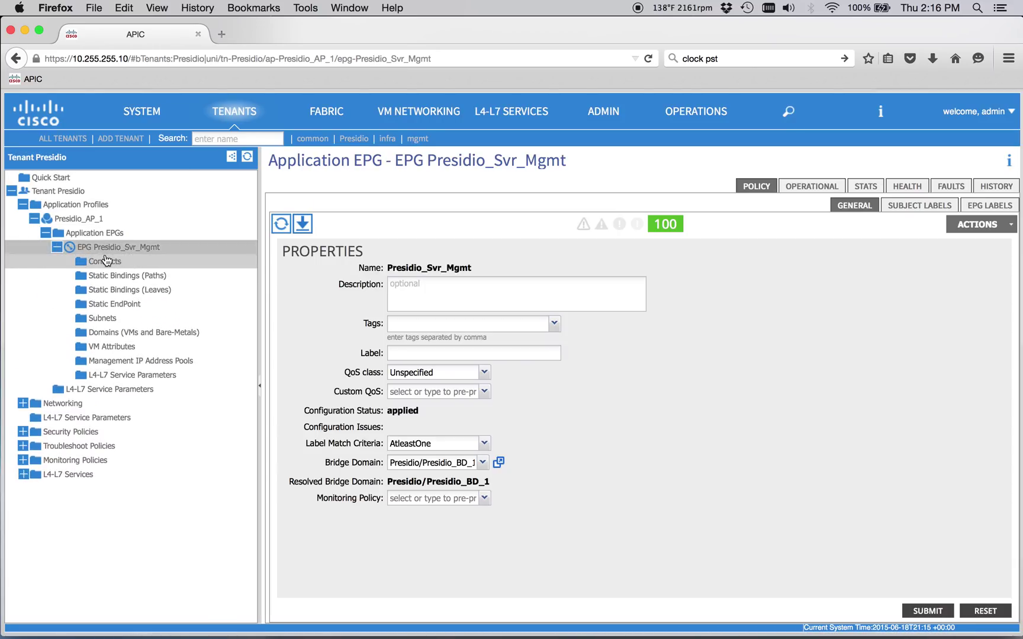
pyautogui.click(967, 207)
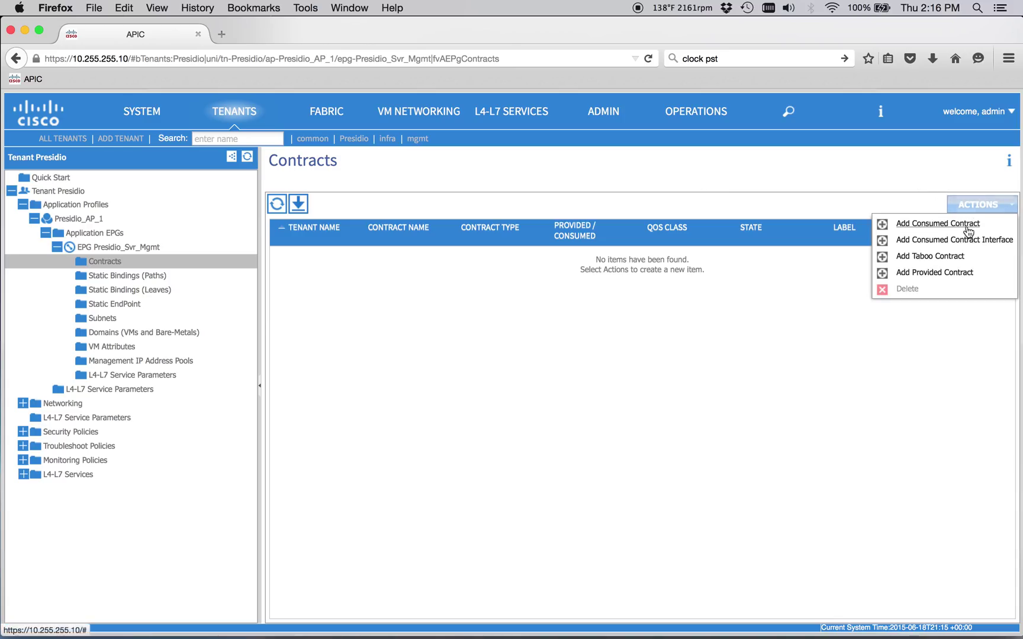
pyautogui.click(938, 224)
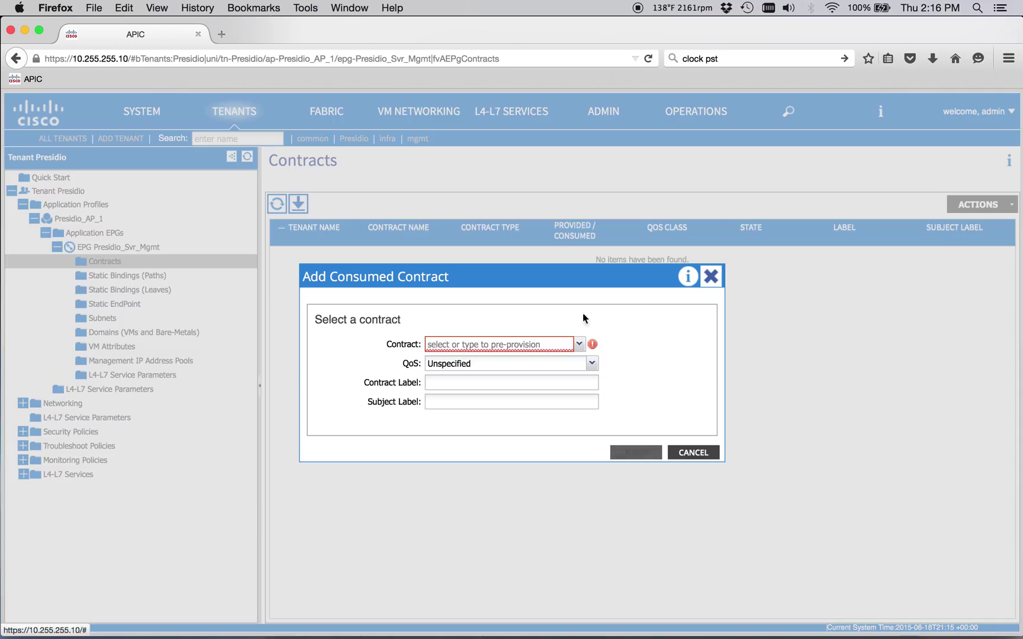
pyautogui.click(543, 344)
pyautogui.click(486, 380)
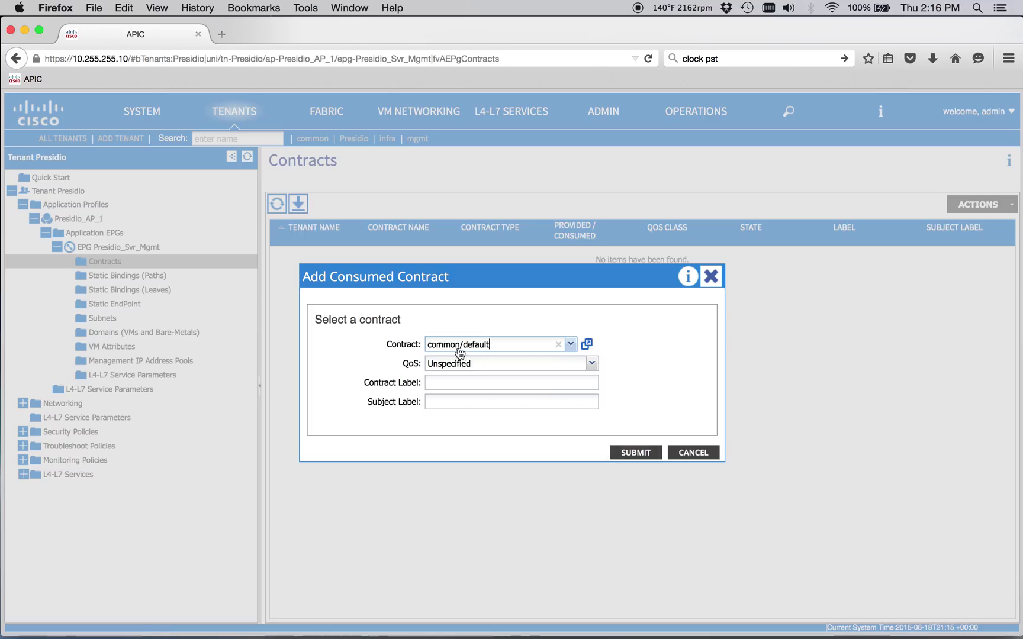
pyautogui.click(619, 459)
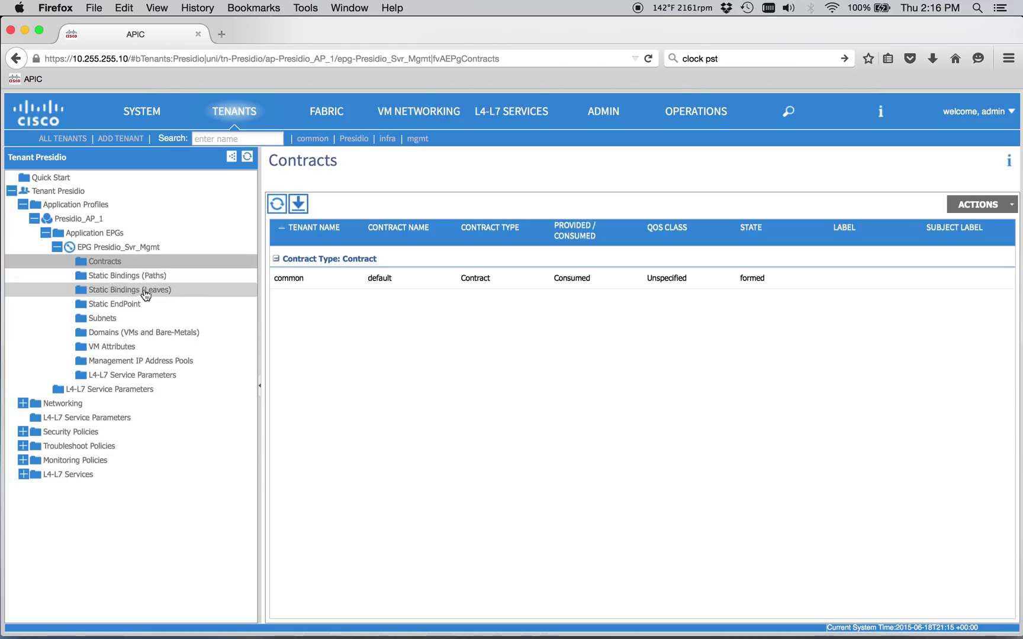
pyautogui.click(121, 248)
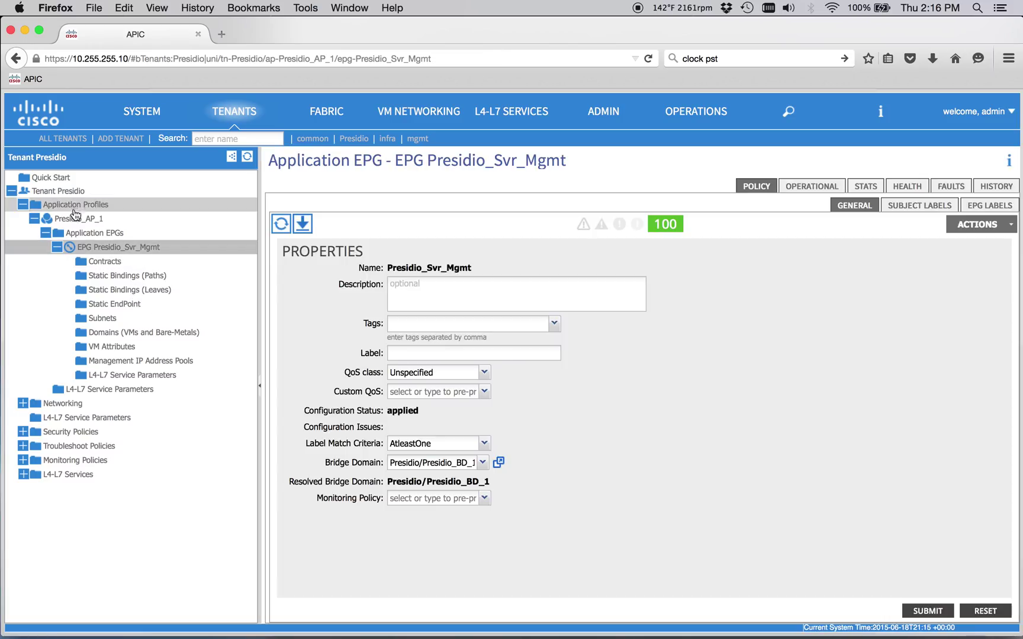
# Start a static port deployment for the EPG on path Node-102/eth1/46
pyautogui.click(133, 282)
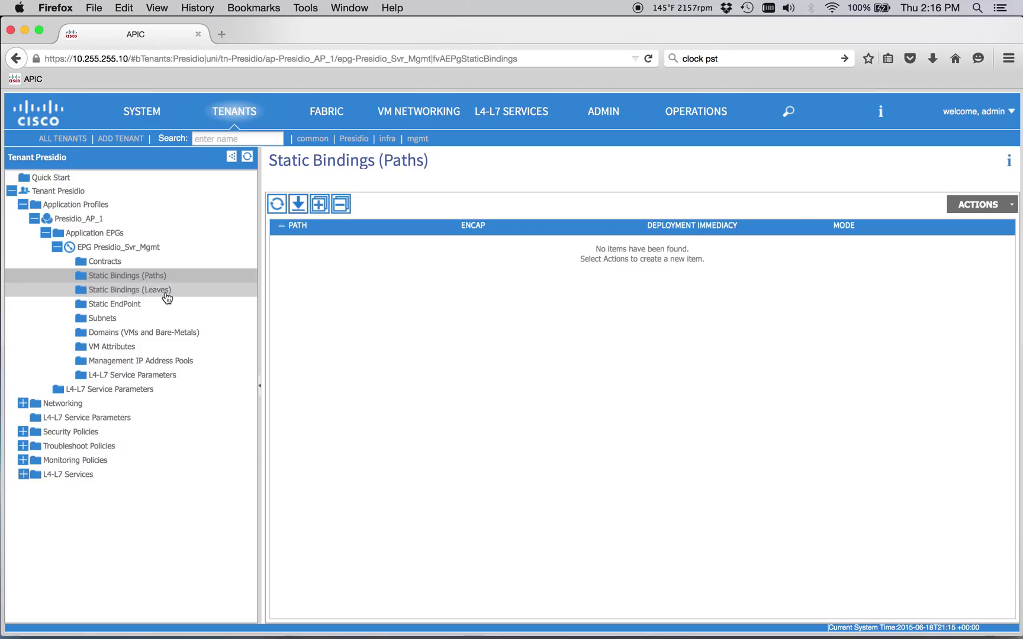
pyautogui.click(979, 207)
pyautogui.click(922, 245)
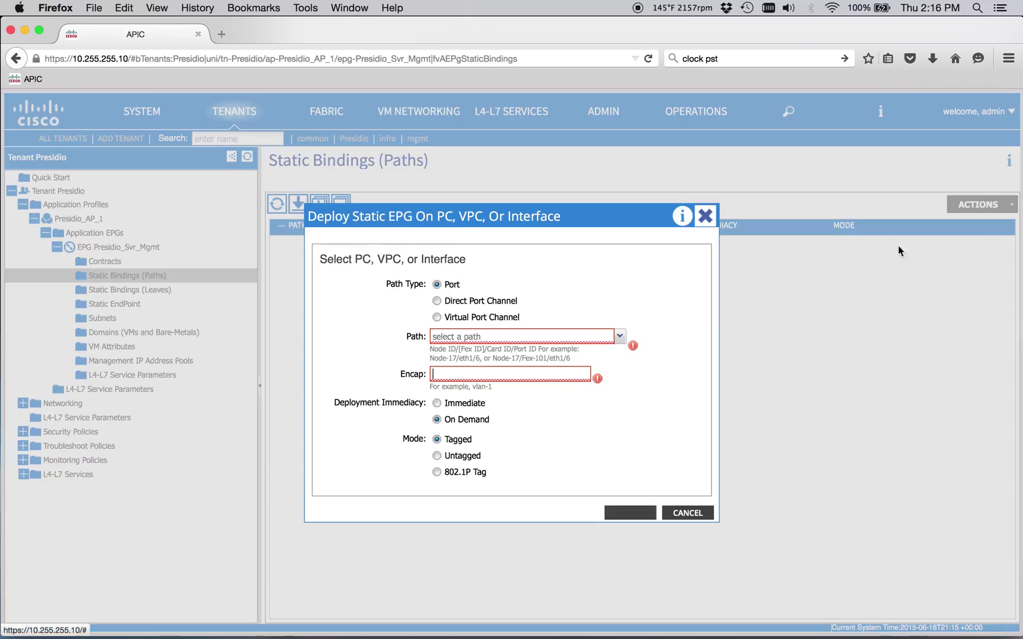
pyautogui.click(547, 335)
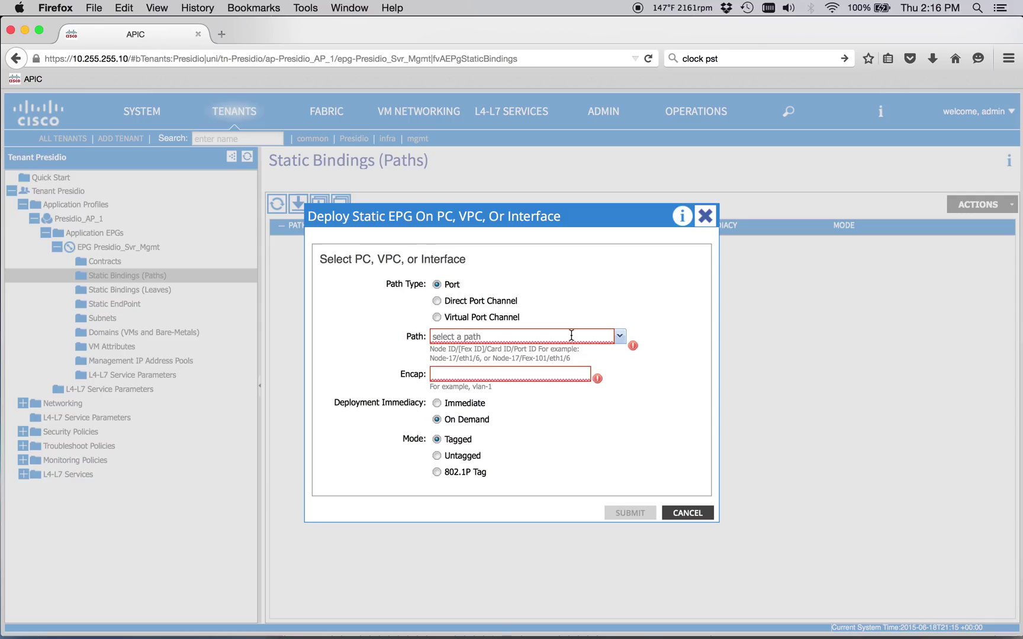
pyautogui.click(620, 336)
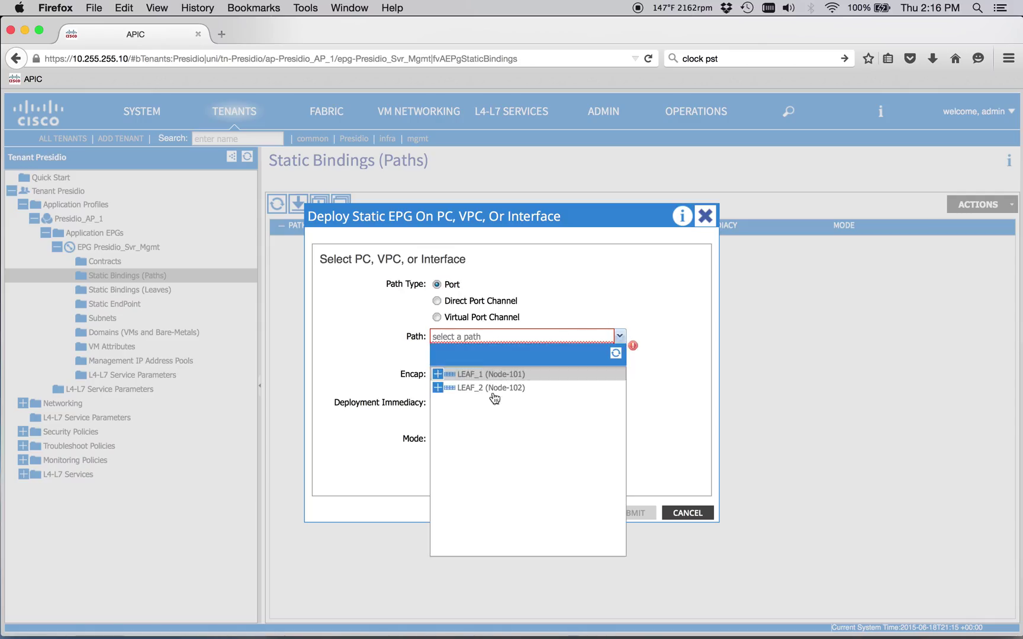
pyautogui.click(439, 388)
pyautogui.scroll(-10, 477, 461)
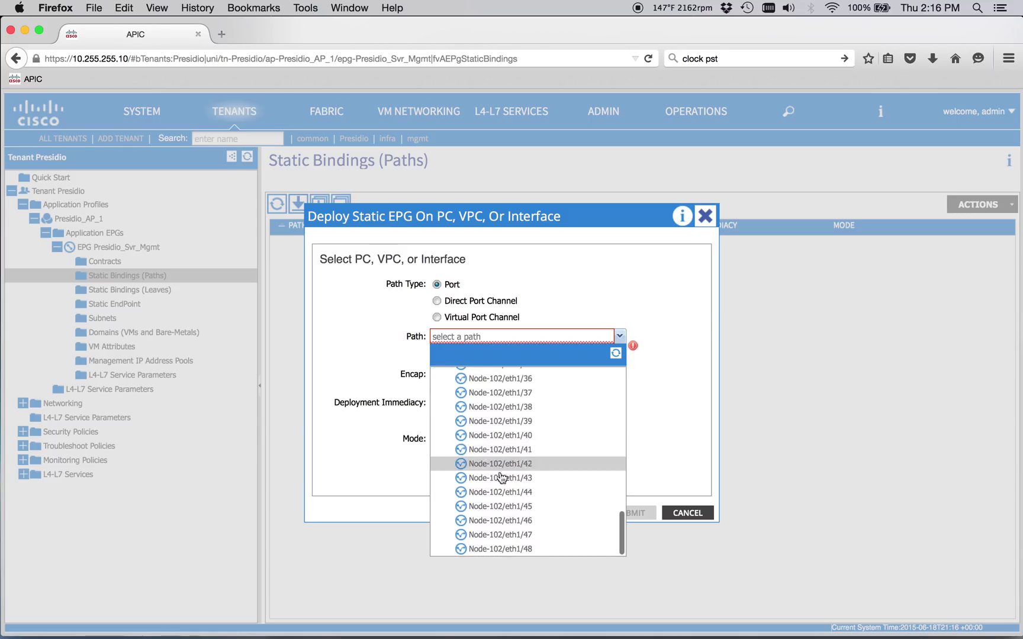
pyautogui.click(513, 529)
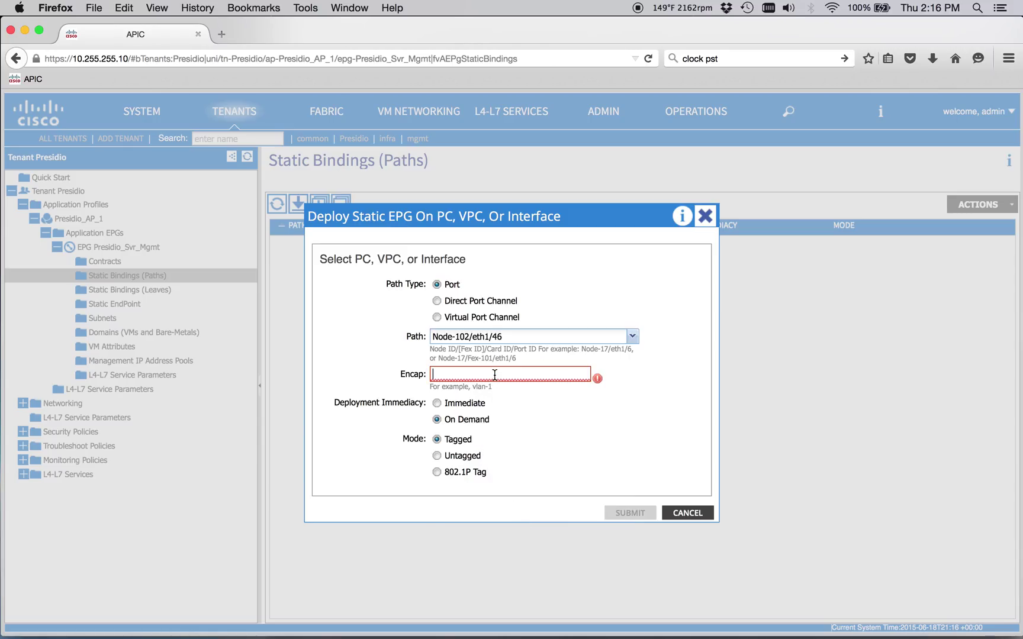
# Set encap vlan-100 with Immediate deployment and tagged mode, and submit the binding
pyautogui.write('vlan-100')
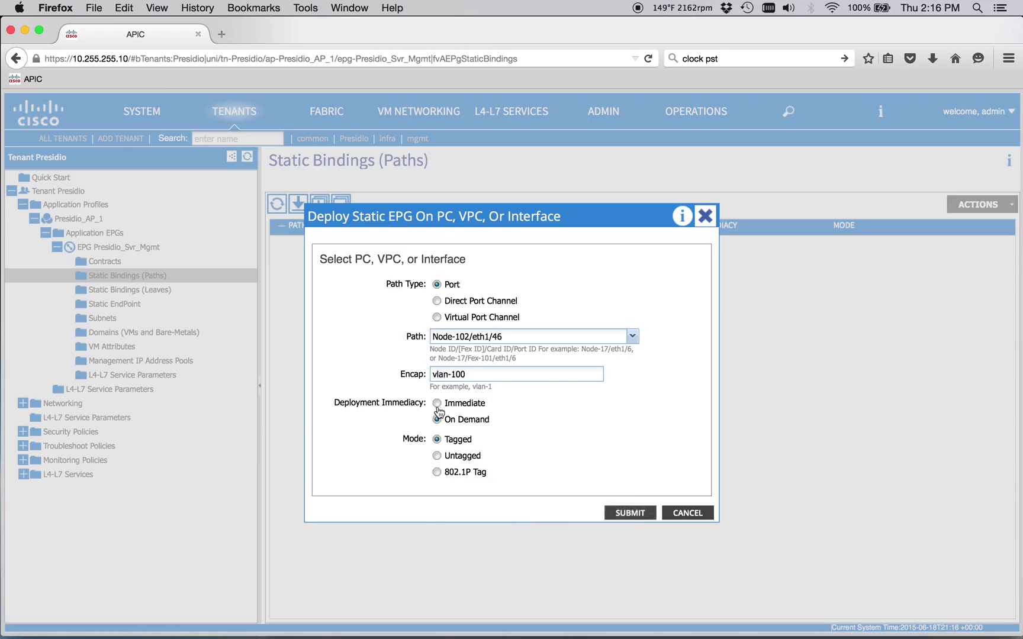
pyautogui.click(437, 456)
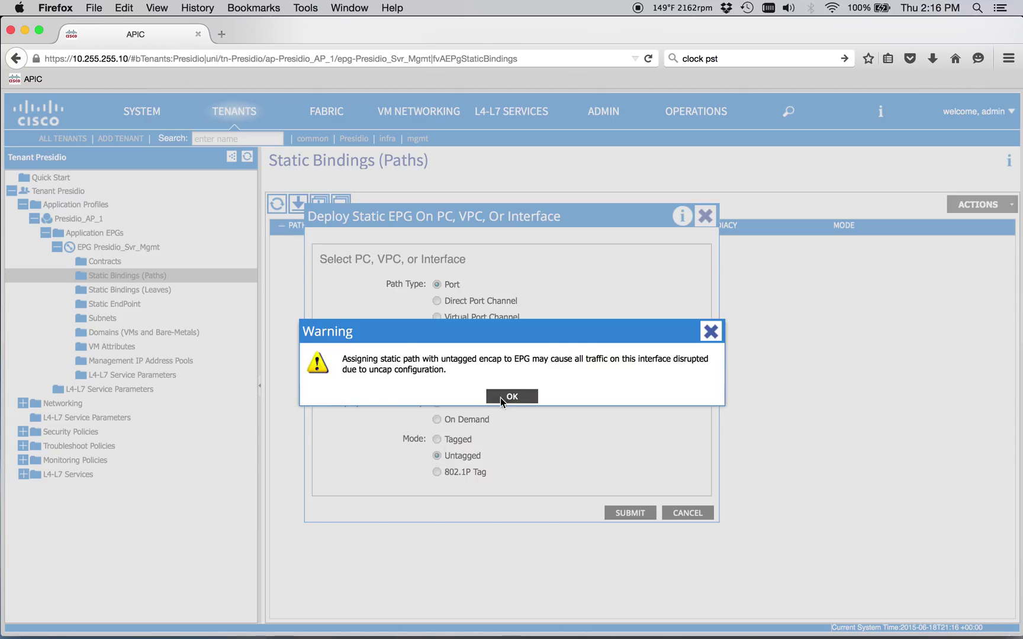
pyautogui.click(500, 398)
pyautogui.click(437, 440)
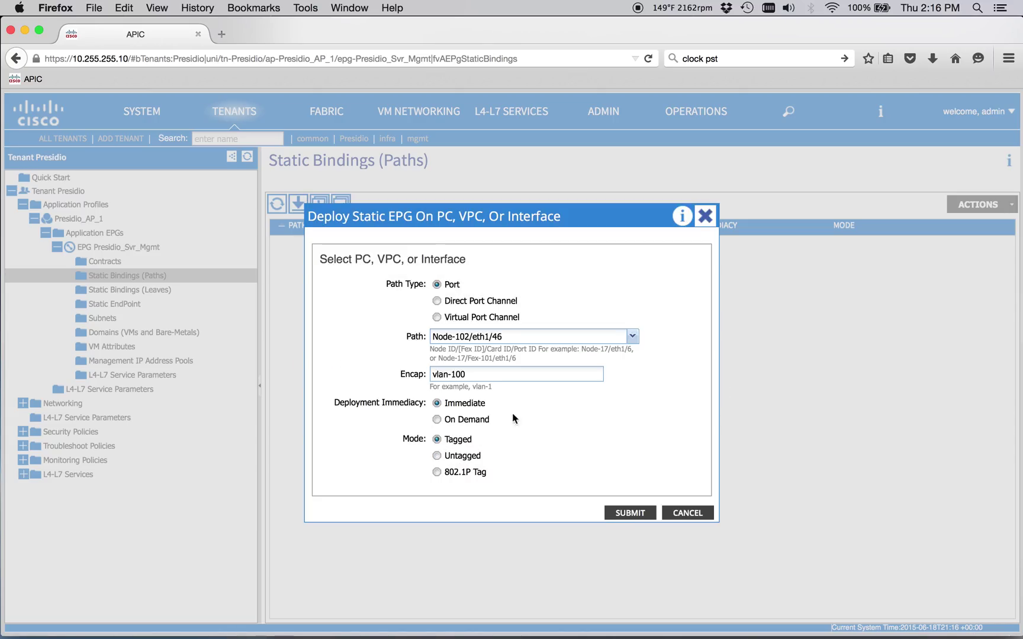
pyautogui.click(619, 514)
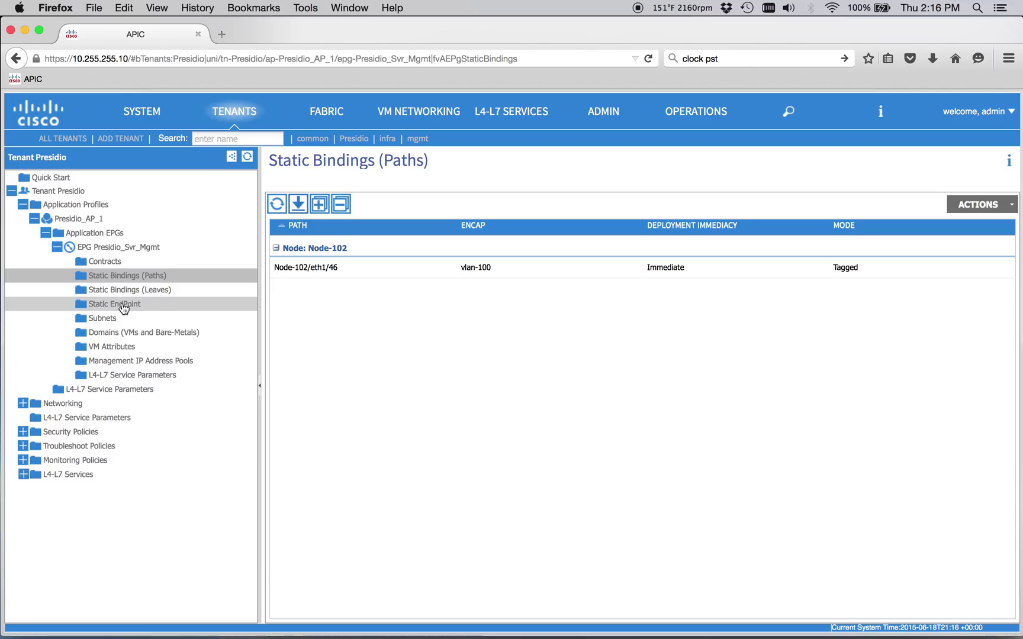
# Review the Presidio tenant's faults list and the Presidio_Svr_Mgmt EPG properties
pyautogui.click(58, 190)
pyautogui.click(941, 186)
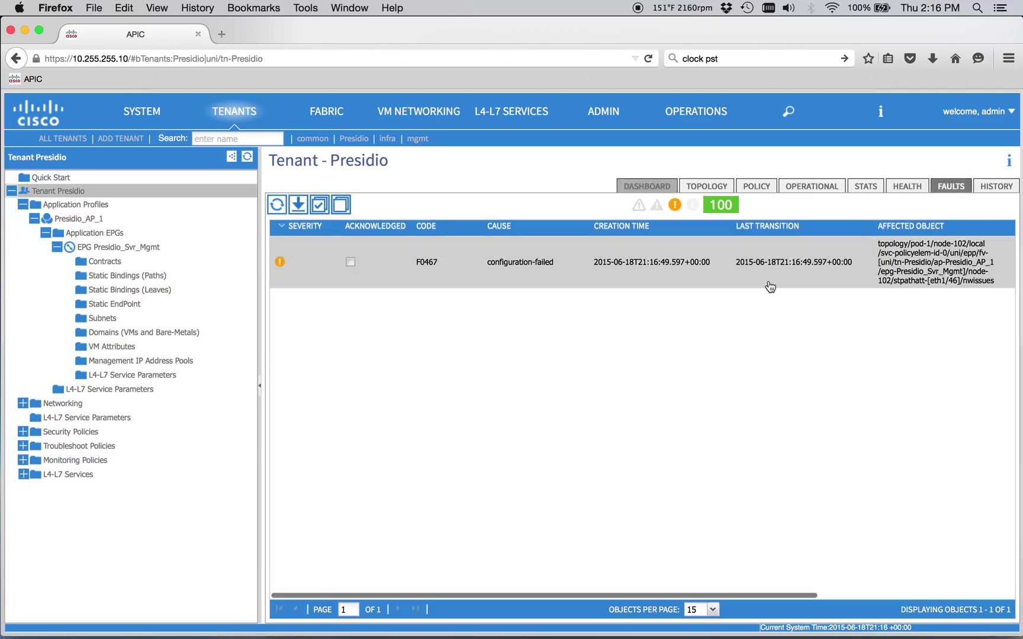
pyautogui.hscroll(5, 770, 287)
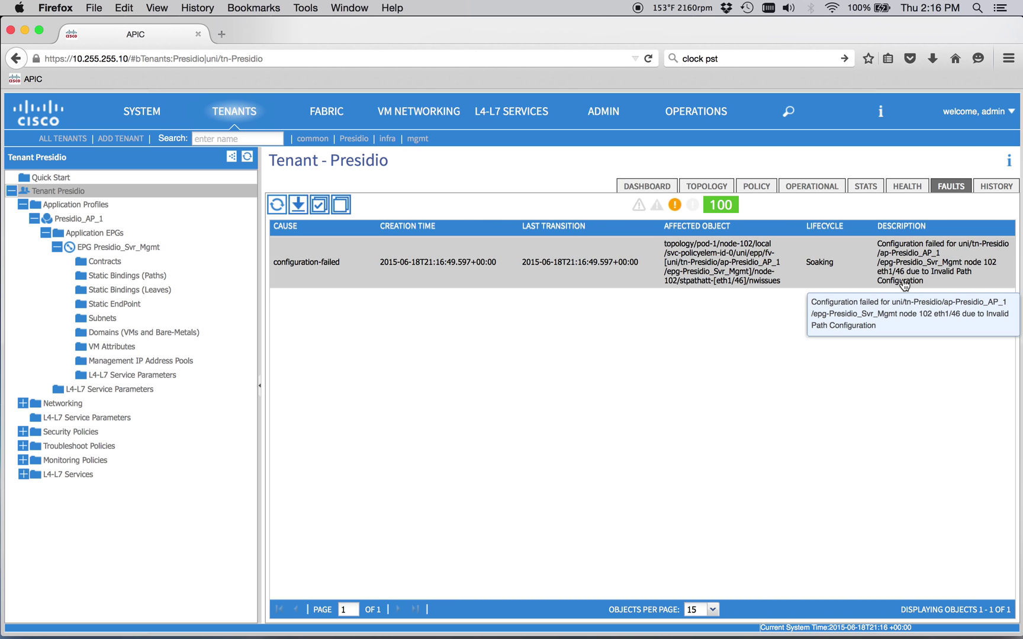
pyautogui.hscroll(-5, 754, 270)
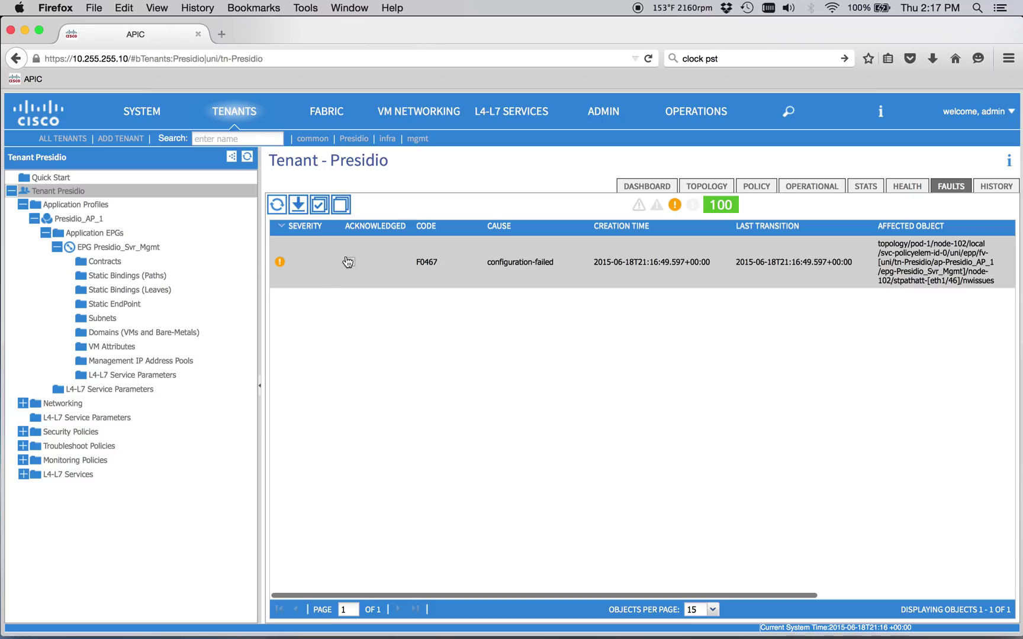
pyautogui.click(106, 250)
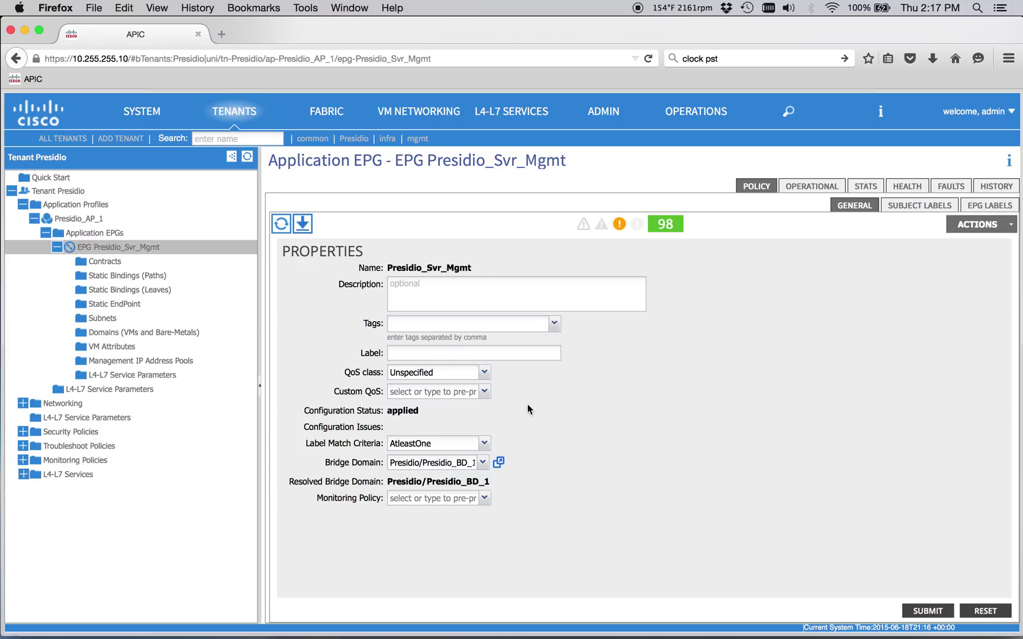
pyautogui.click(85, 232)
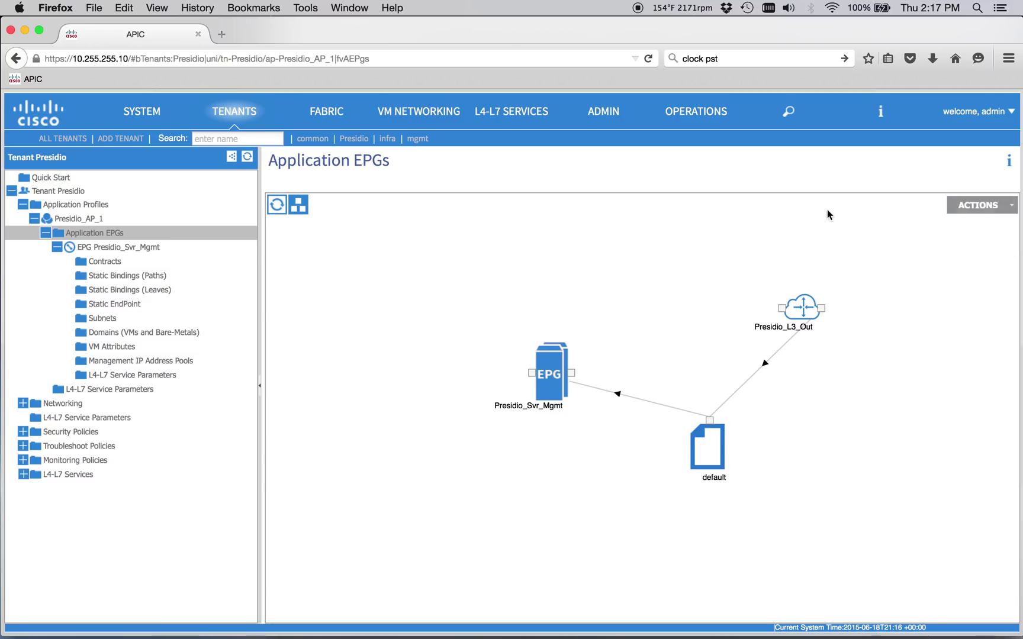
# Check Presidio_AP_1's Policy, Operational, Stats and Faults tabs, finding fault F0467
pyautogui.click(89, 220)
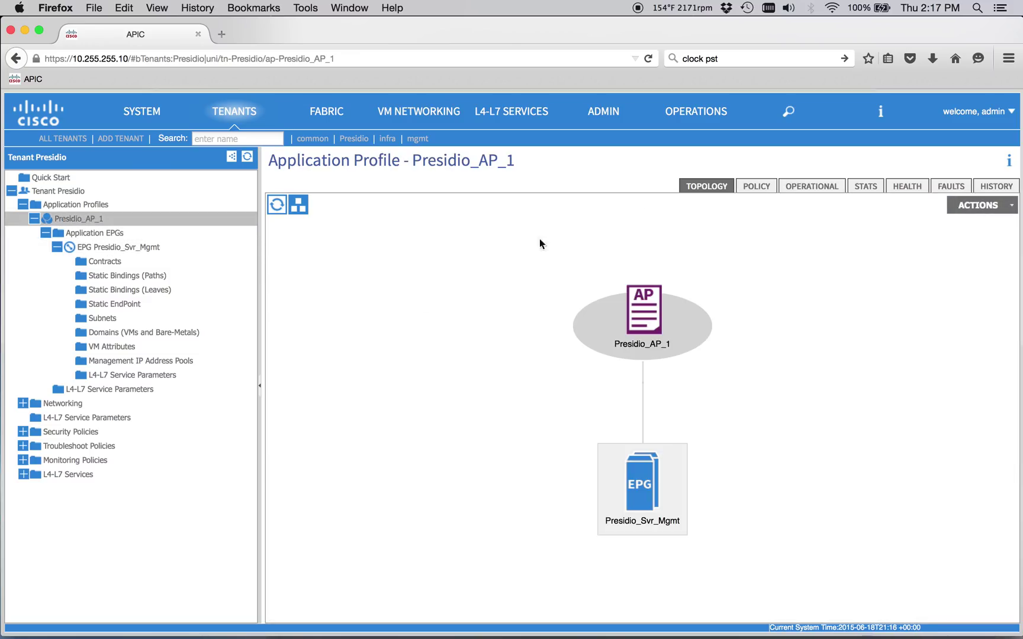
pyautogui.click(752, 187)
pyautogui.click(473, 360)
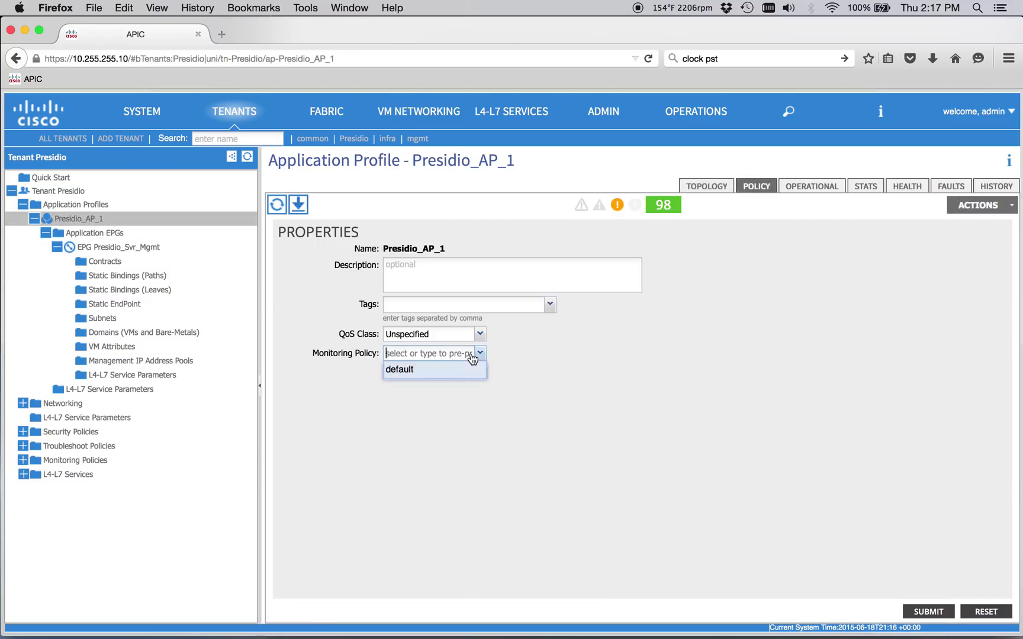
pyautogui.click(556, 360)
pyautogui.click(811, 187)
pyautogui.click(868, 185)
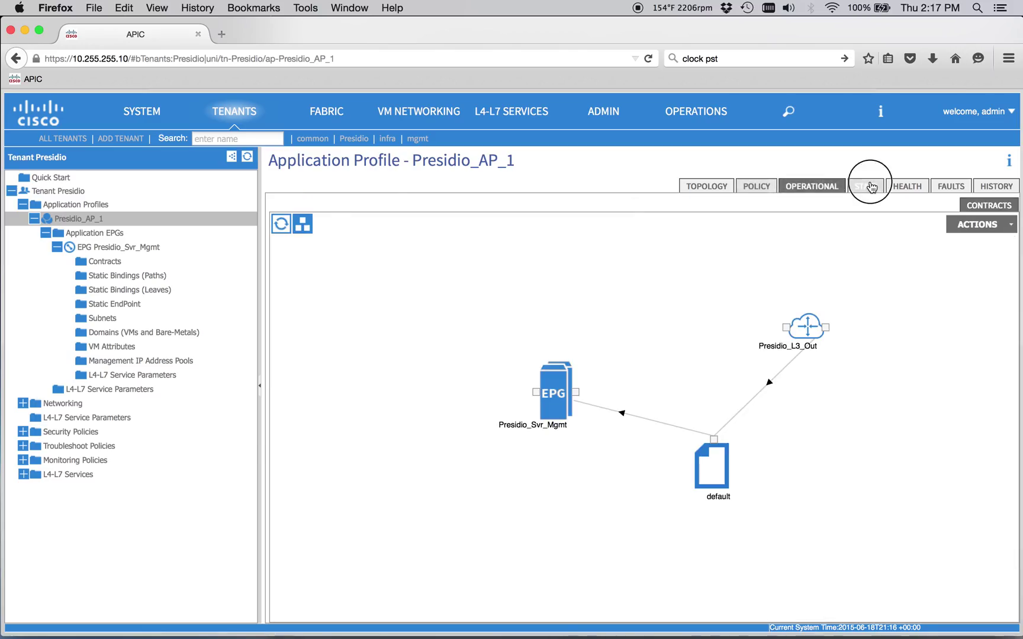
pyautogui.click(952, 187)
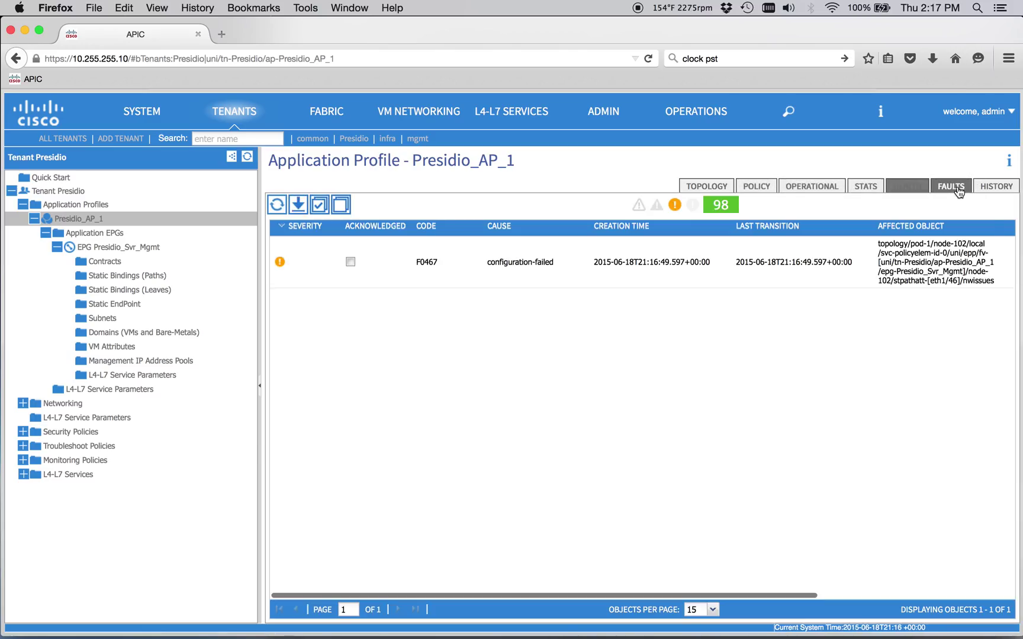
pyautogui.hscroll(5, 872, 274)
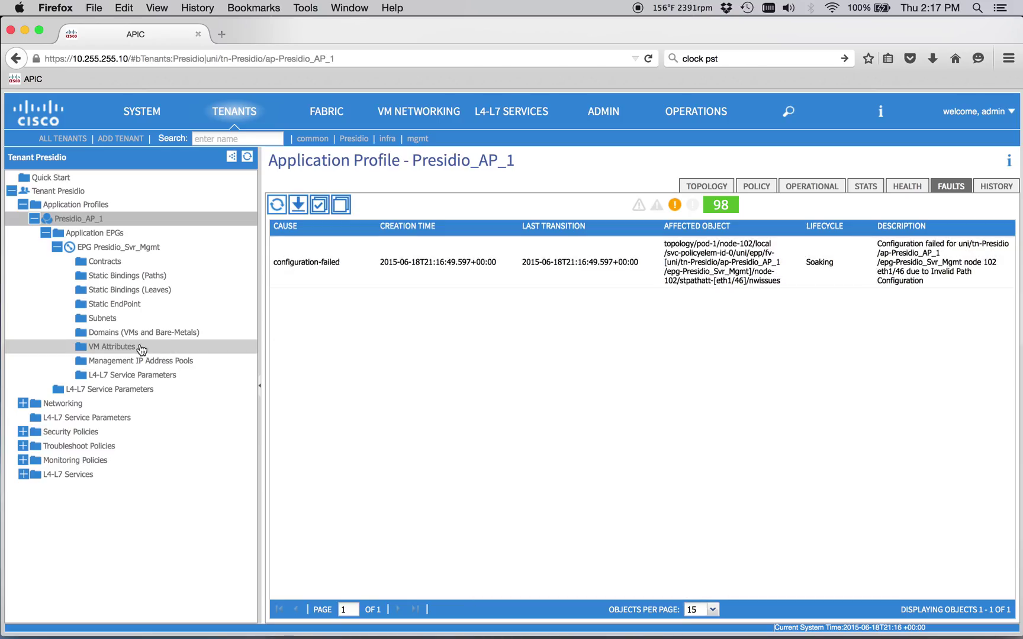
# Begin a Presidio_Phys domain association, discard it, then view the EPG's F0467 fault
pyautogui.click(127, 333)
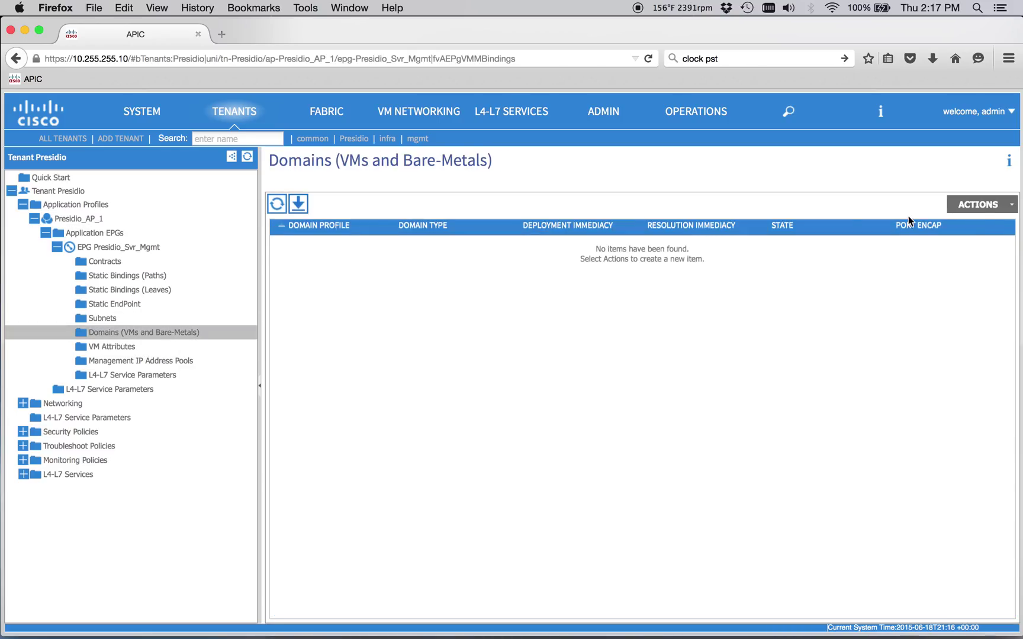
pyautogui.click(984, 216)
pyautogui.click(991, 224)
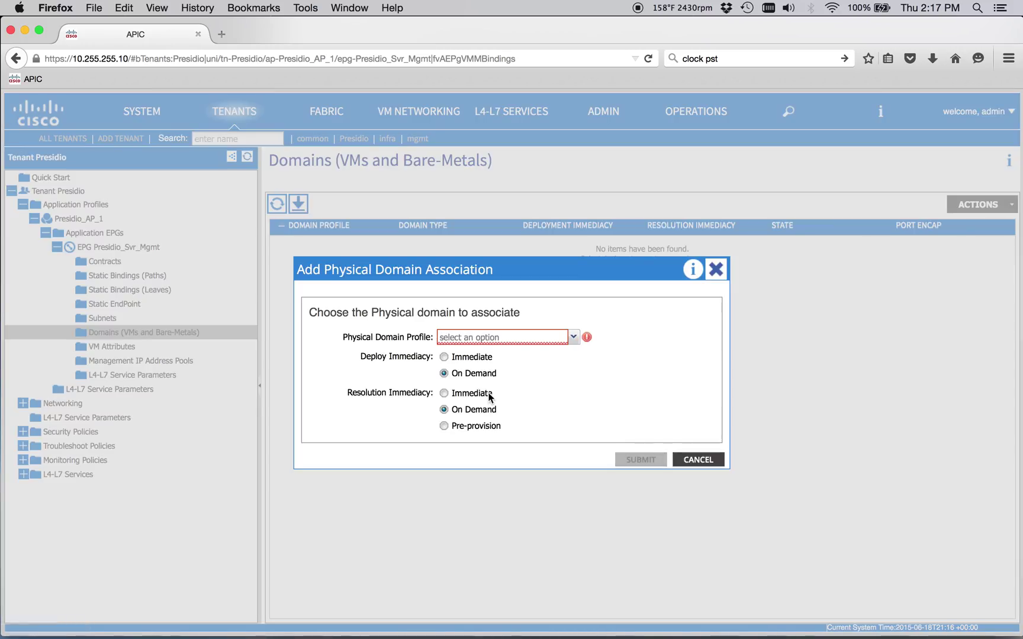
pyautogui.click(517, 340)
pyautogui.click(492, 355)
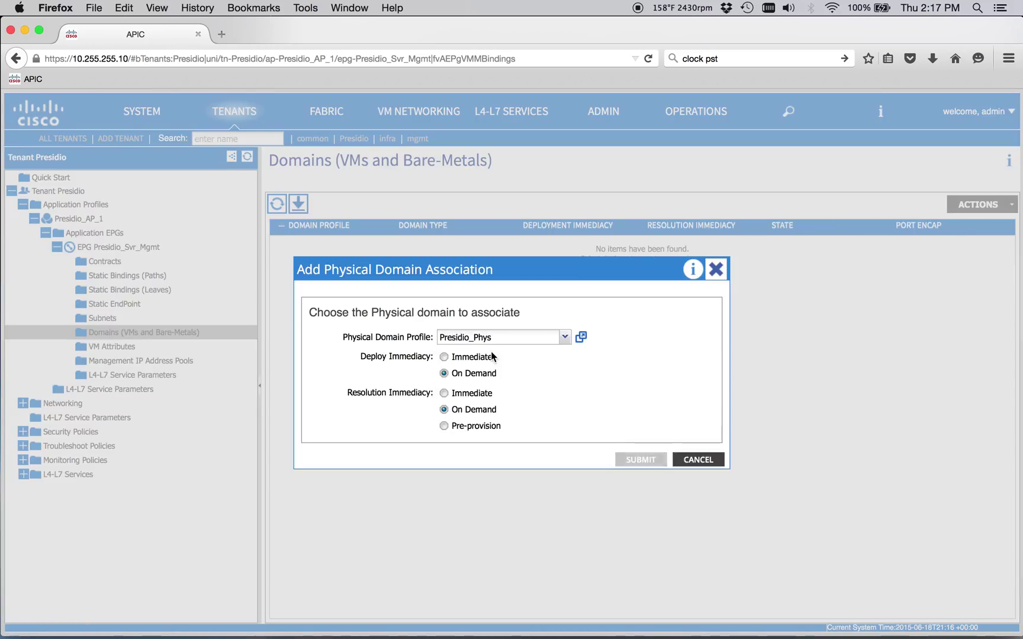
pyautogui.click(687, 459)
pyautogui.click(483, 395)
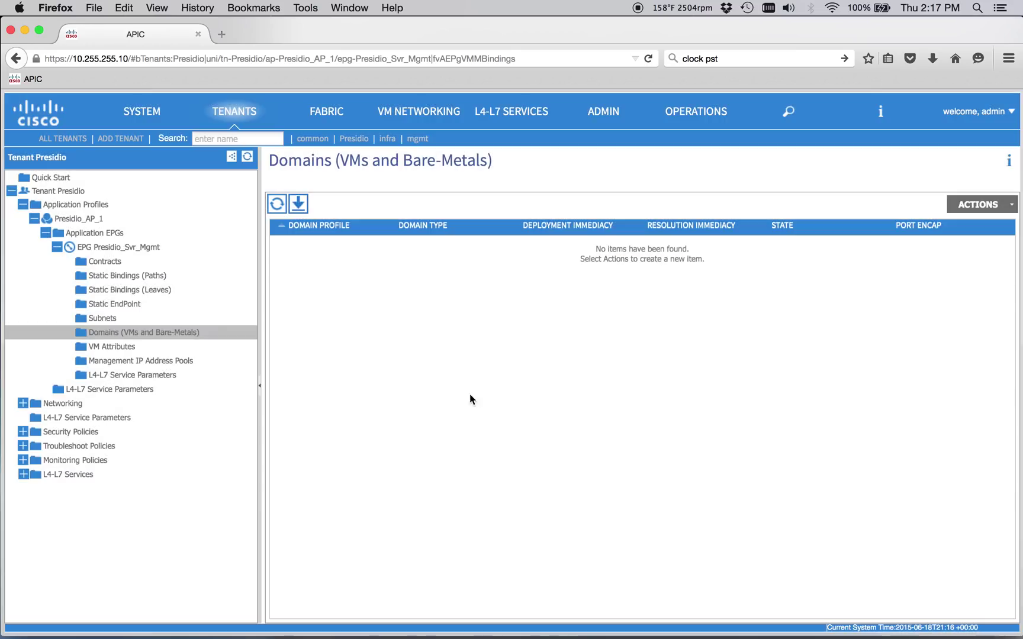
pyautogui.click(127, 249)
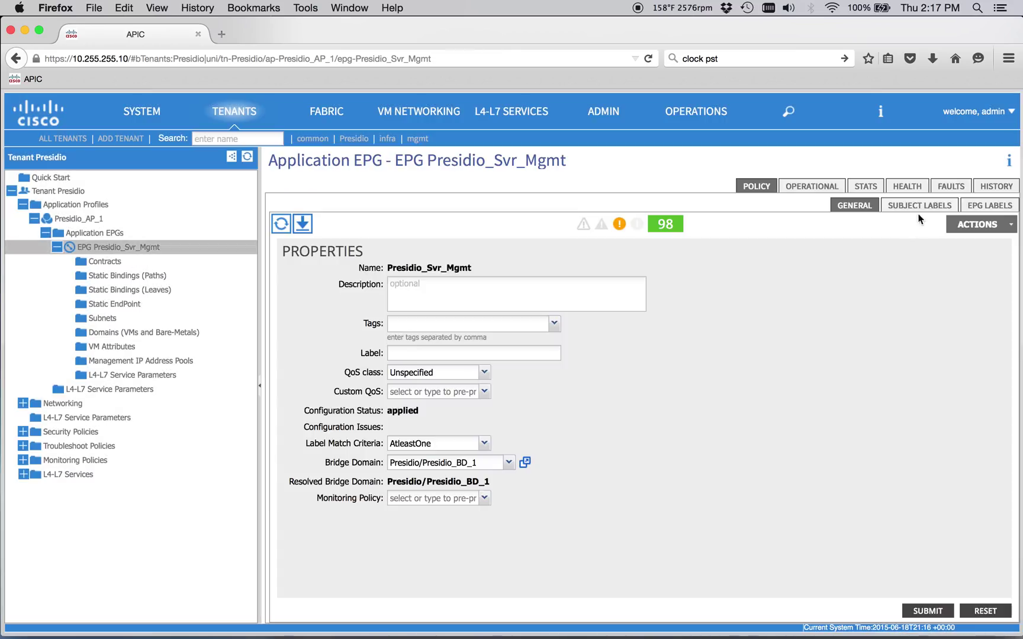
pyautogui.click(955, 181)
pyautogui.click(885, 274)
pyautogui.doubleClick(885, 273)
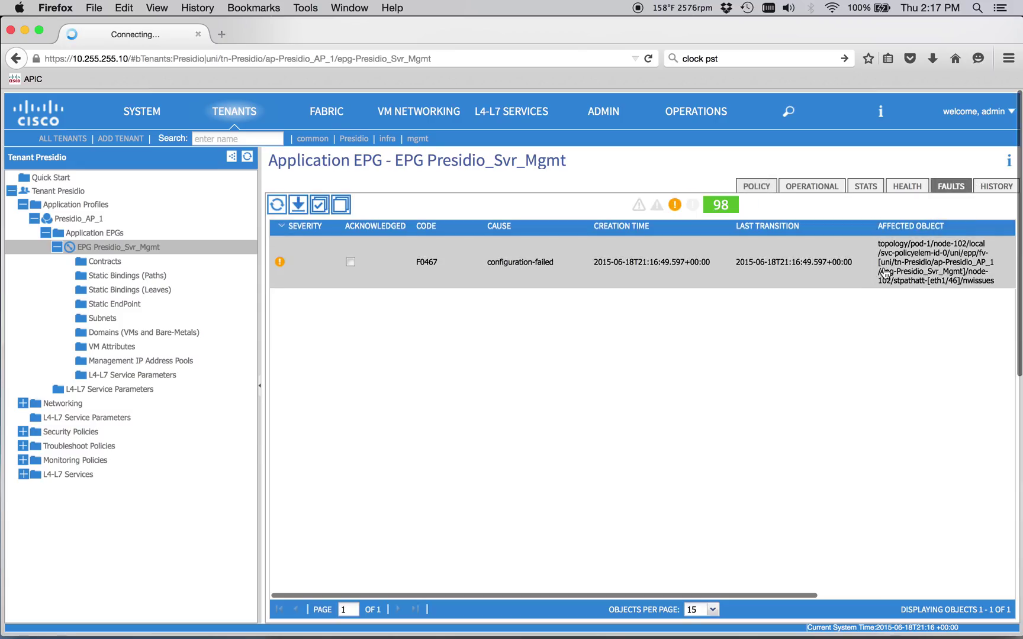
pyautogui.moveTo(539, 322); pyautogui.dragTo(423, 343)
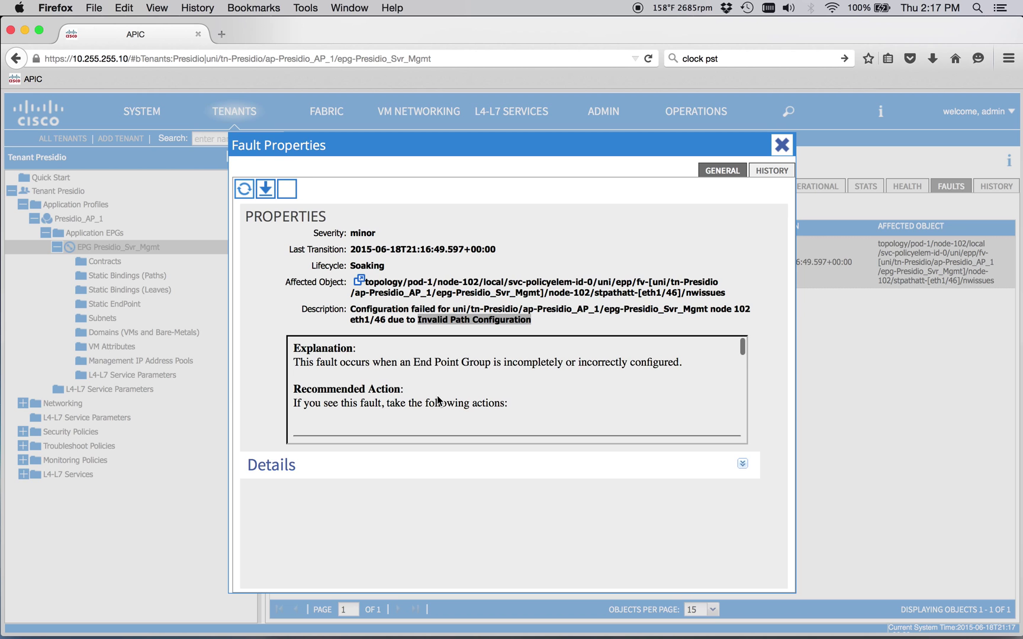
pyautogui.scroll(-6, 438, 396)
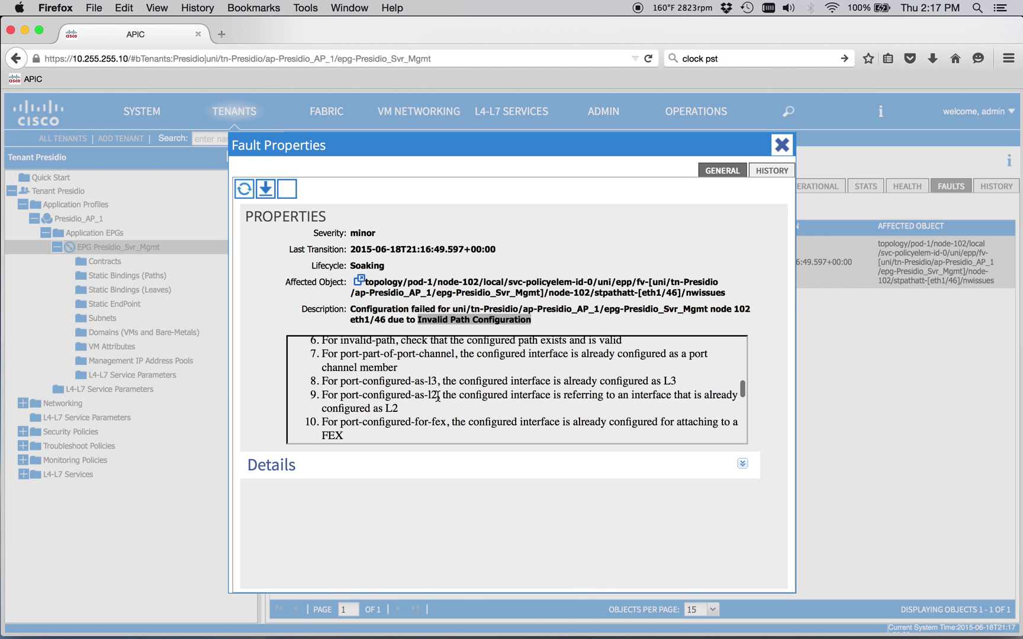
pyautogui.scroll(8, 438, 396)
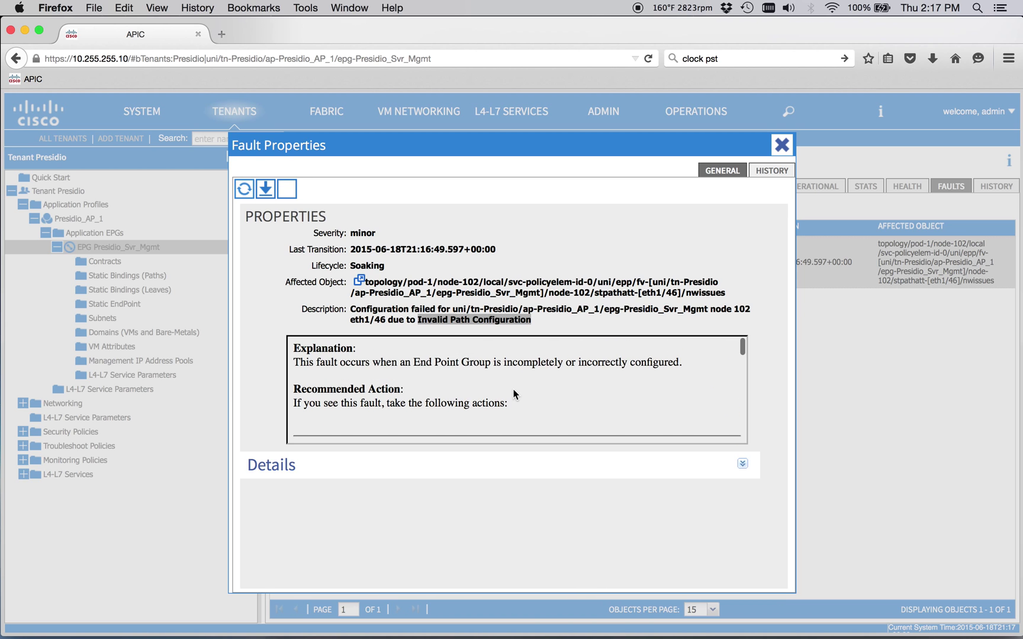
pyautogui.click(434, 326)
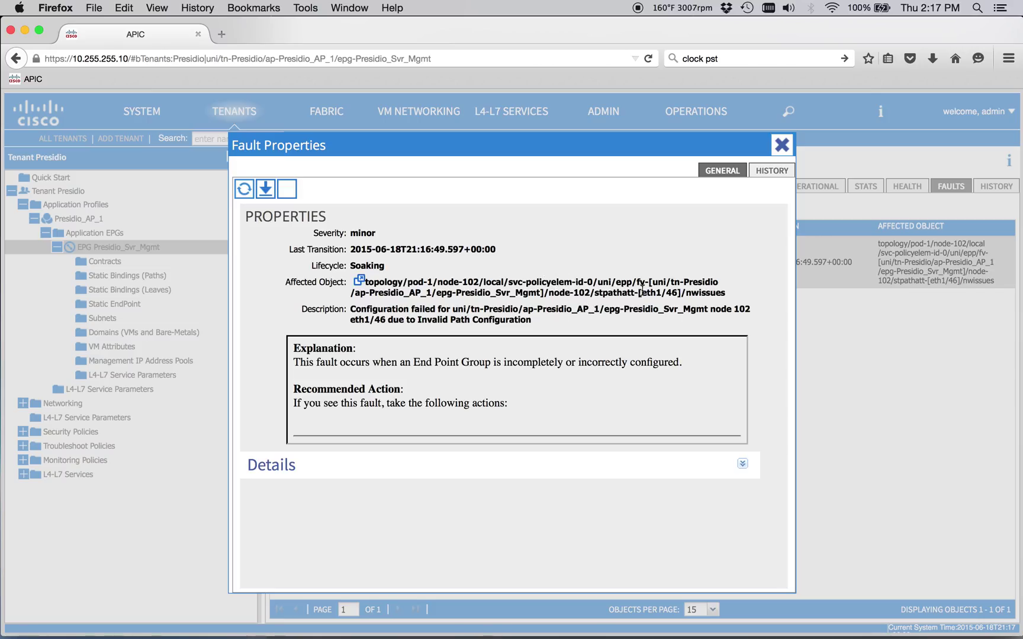
pyautogui.moveTo(645, 291); pyautogui.dragTo(678, 292)
pyautogui.moveTo(596, 293); pyautogui.dragTo(678, 294)
pyautogui.click(678, 295)
# Associate physical domain Presidio_Phys with EPG Presidio_Svr_Mgmt using on-demand deployment and resolution
pyautogui.click(780, 145)
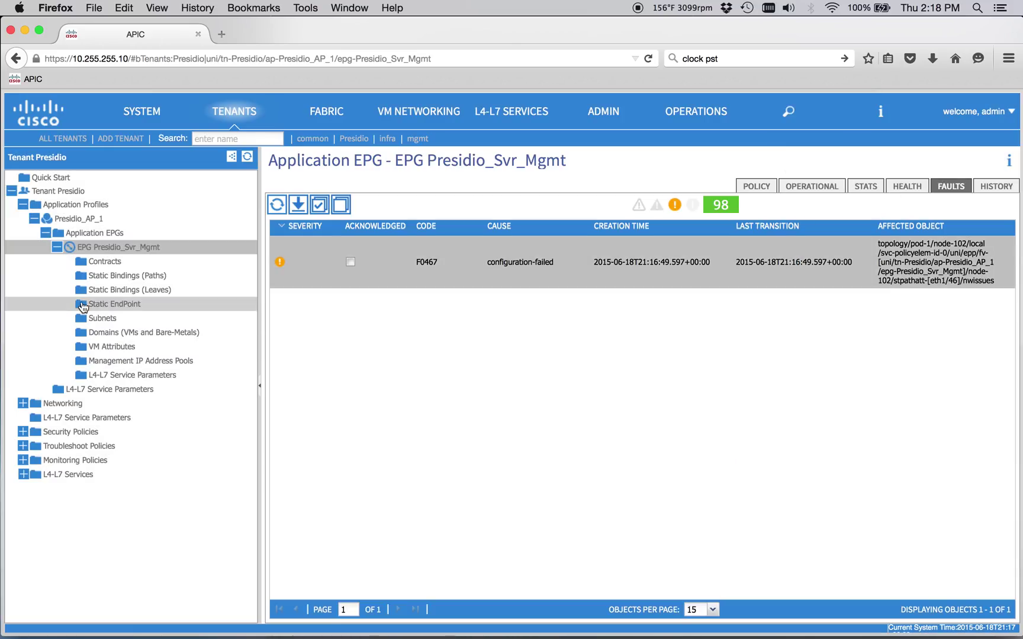
pyautogui.click(128, 332)
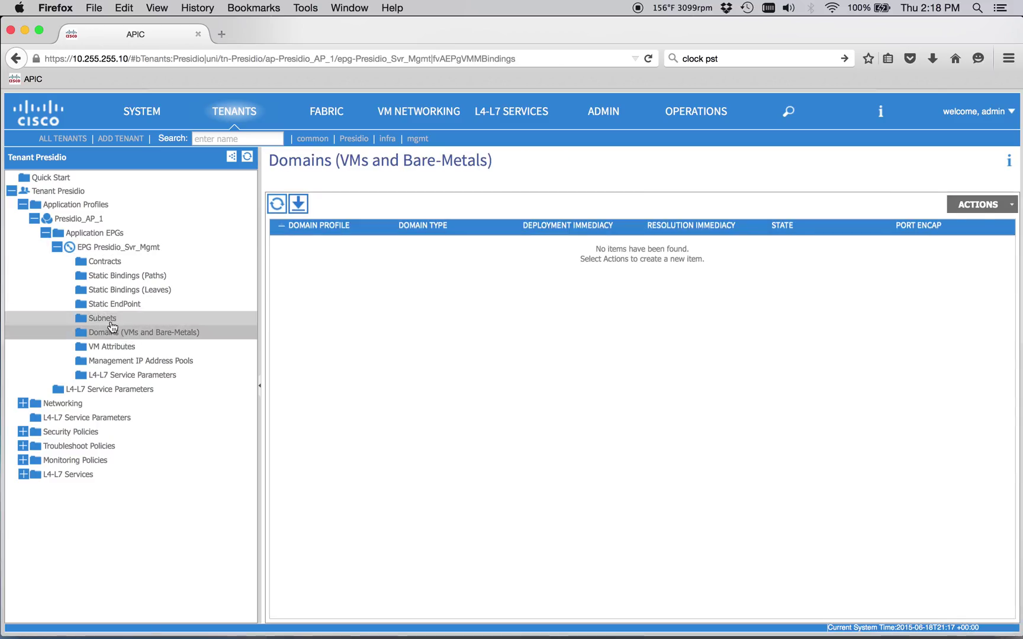
pyautogui.click(981, 210)
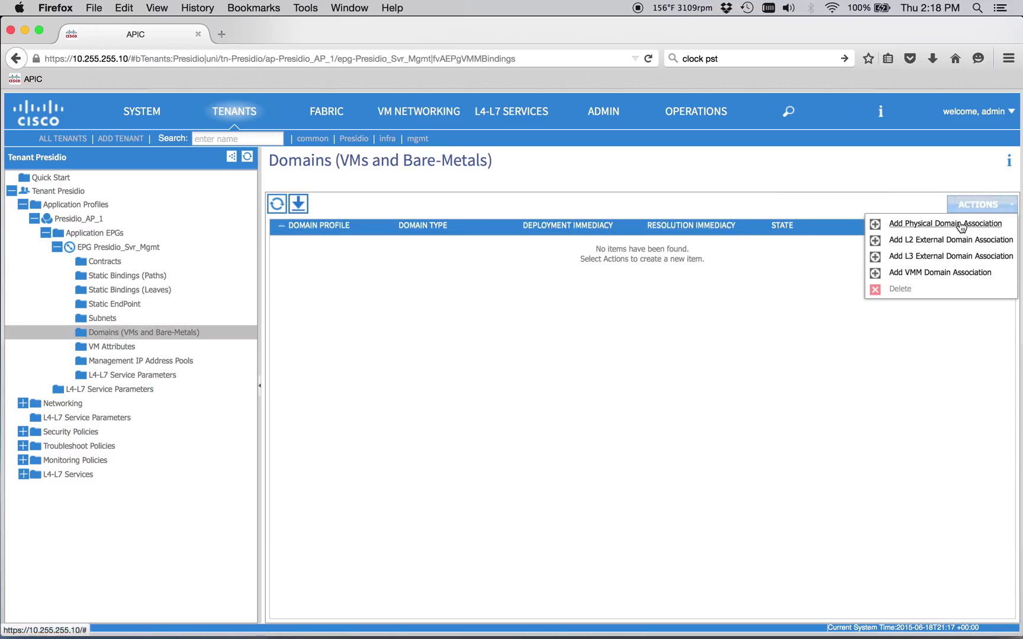
pyautogui.click(959, 223)
pyautogui.click(573, 337)
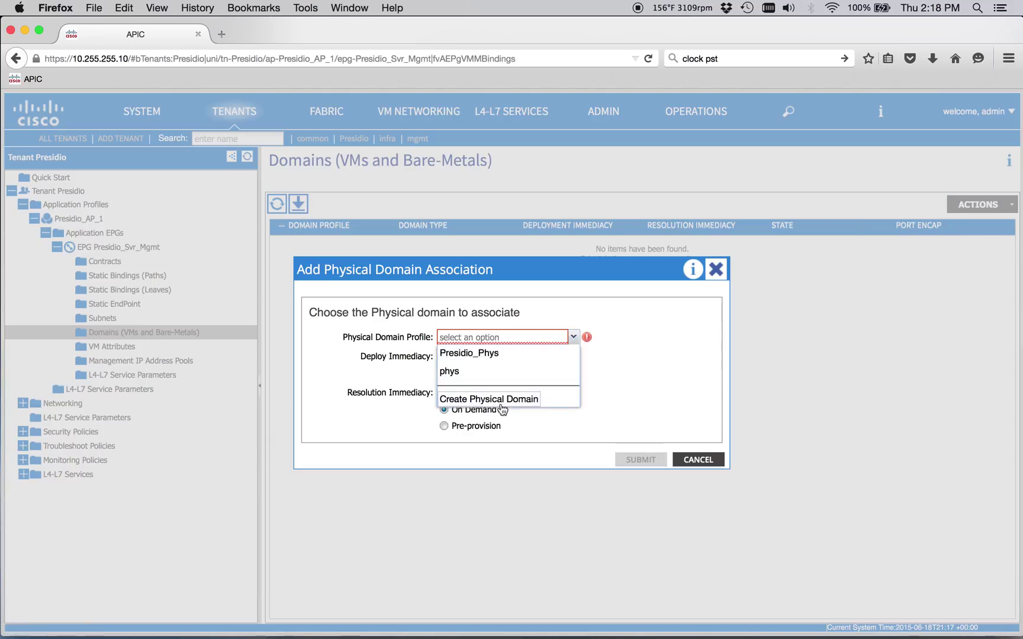
pyautogui.click(476, 354)
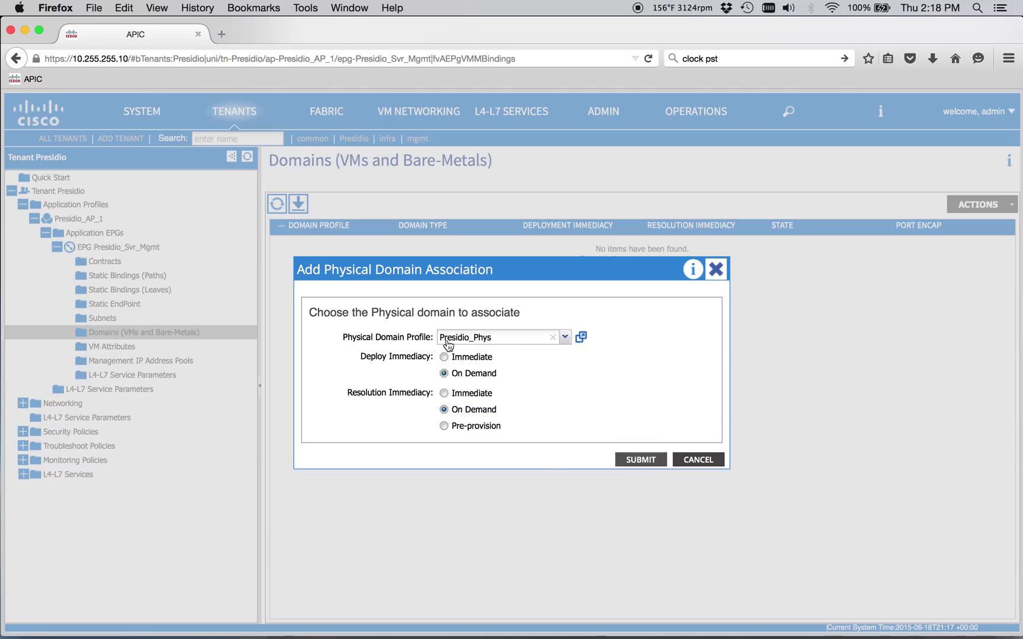
pyautogui.click(641, 459)
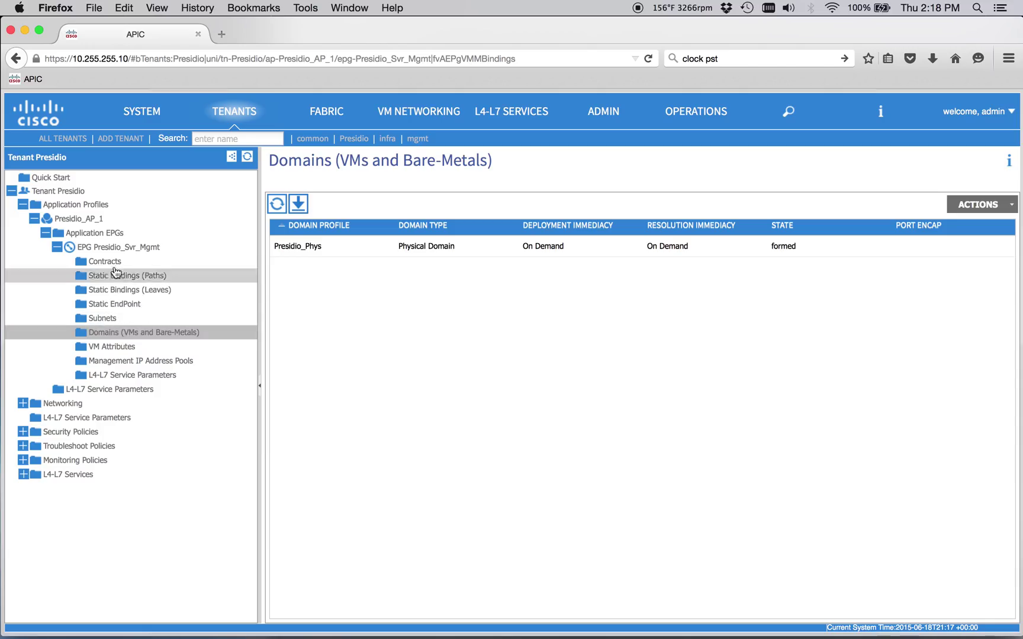
# Check the tenant faults, then run 'sh ip bgp su' showing 4 prefixes from 10.255.253.2
pyautogui.click(83, 194)
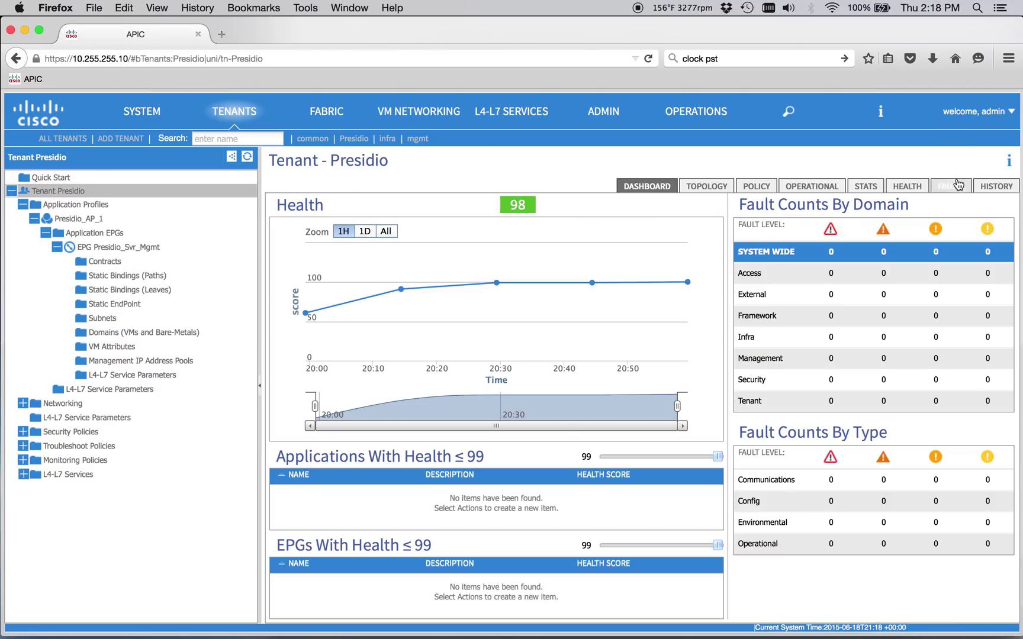
pyautogui.click(958, 185)
pyautogui.press('super+Tab')
pyautogui.press('super+Tab')
pyautogui.press('super+Tab')
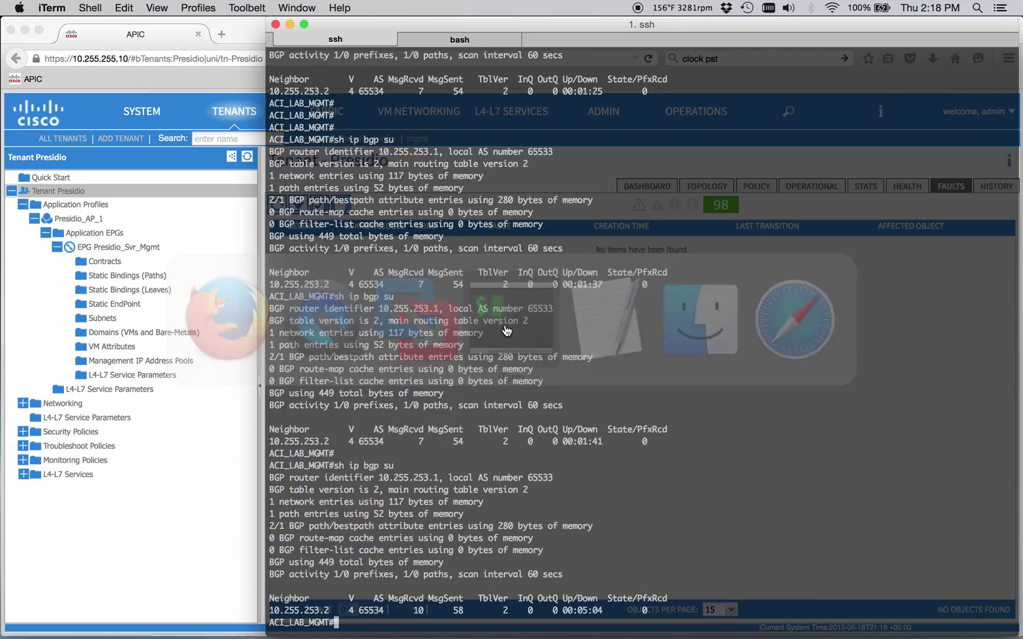
pyautogui.press('Return')
pyautogui.press('Return')
pyautogui.press('Return')
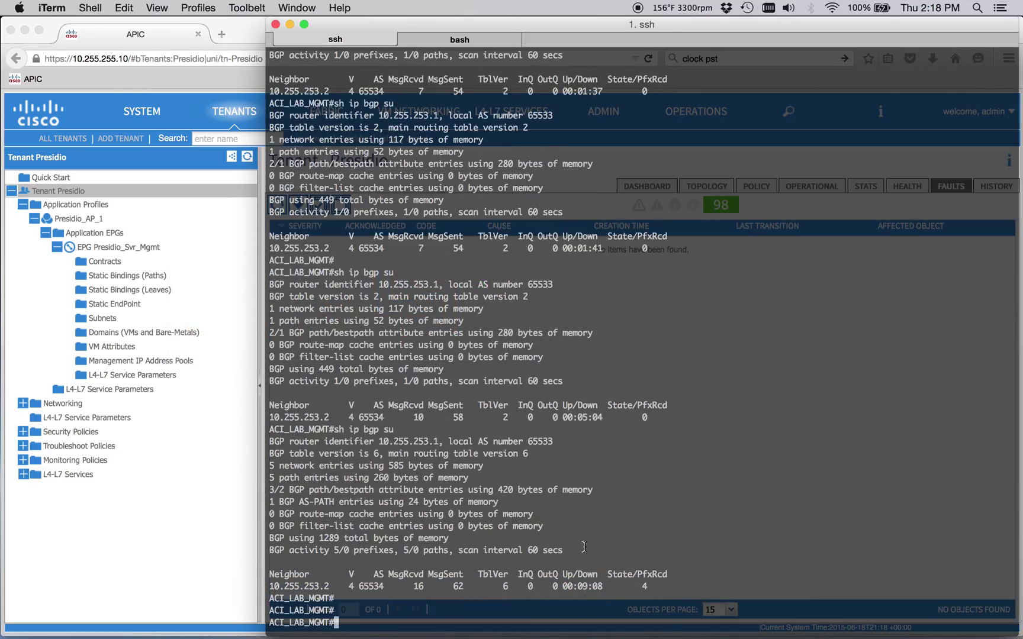
pyautogui.moveTo(657, 586); pyautogui.dragTo(171, 588)
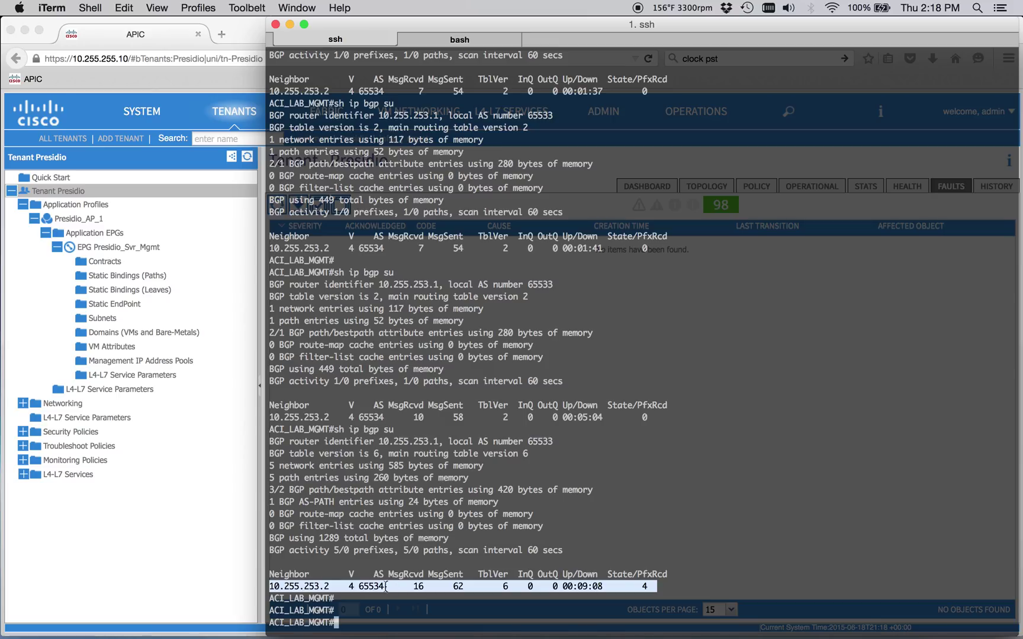
pyautogui.click(682, 587)
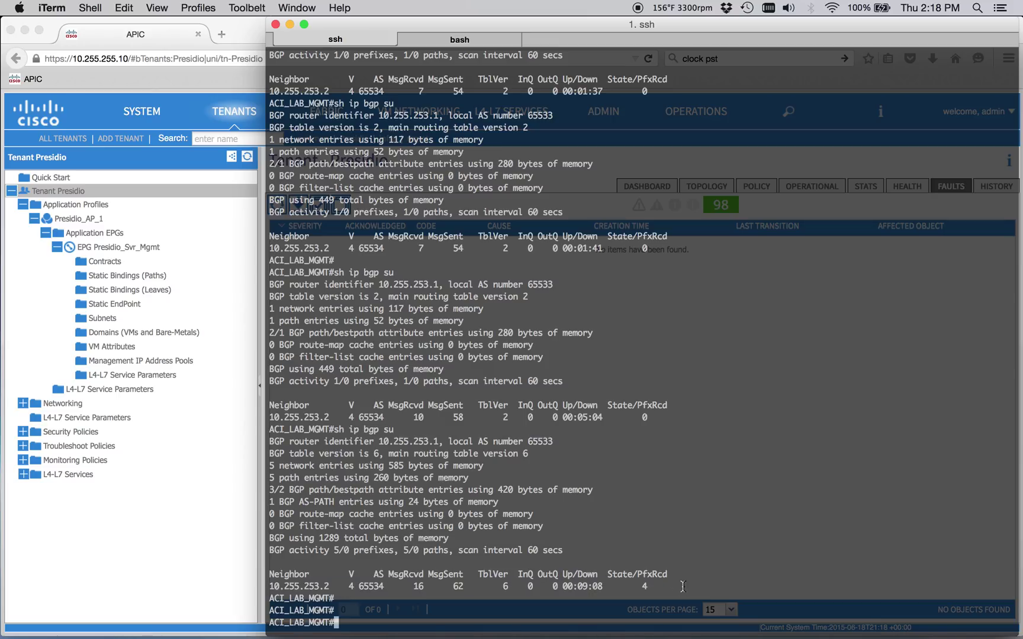
# Review the Presidio_BD_1 bridge domain's subnet list in APIC
pyautogui.click(147, 435)
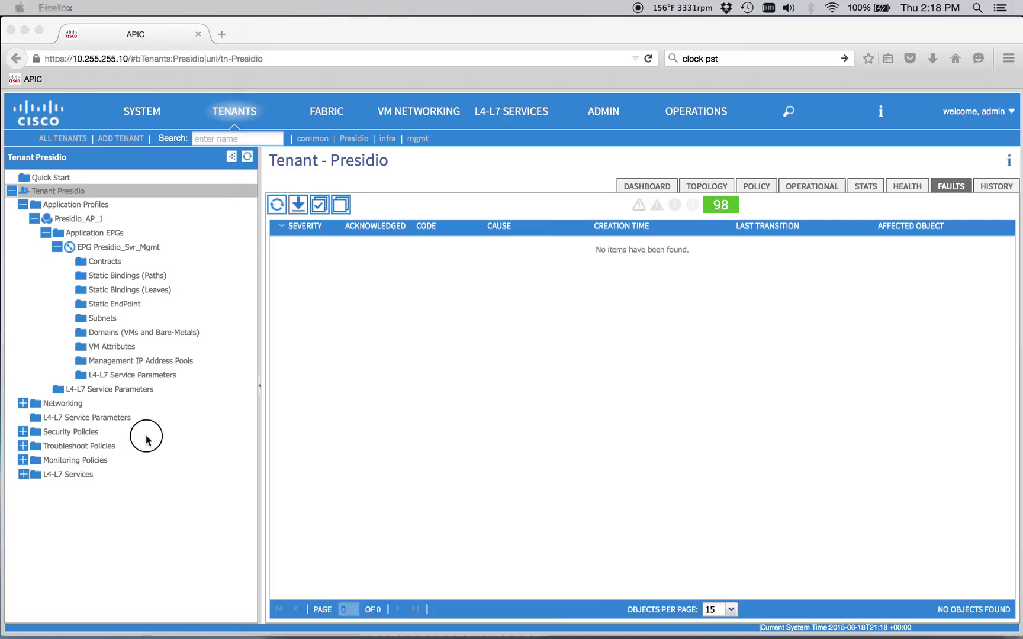
pyautogui.click(23, 403)
pyautogui.click(33, 418)
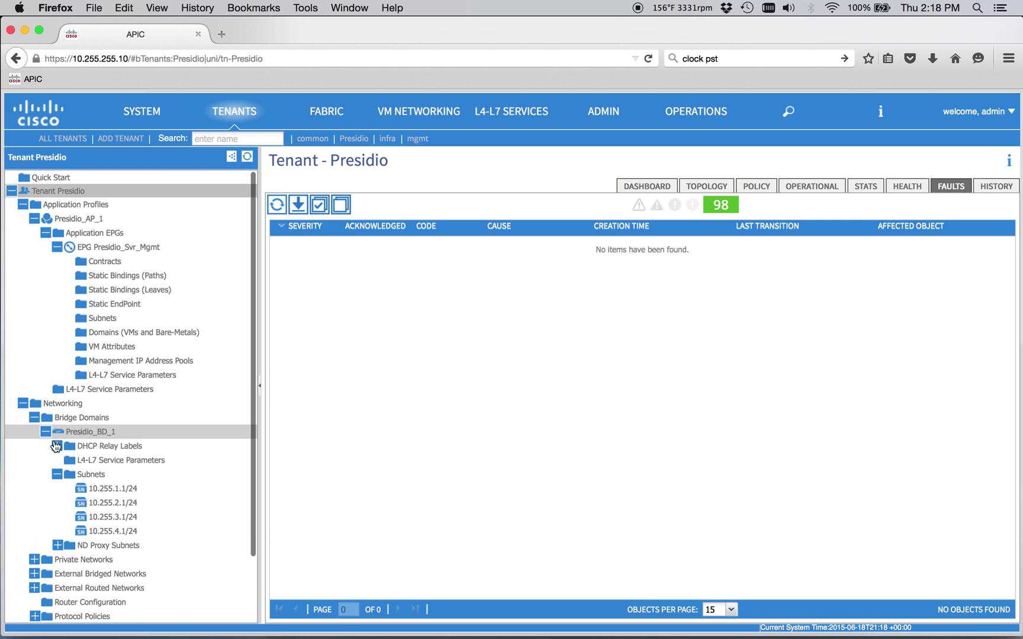
pyautogui.click(136, 477)
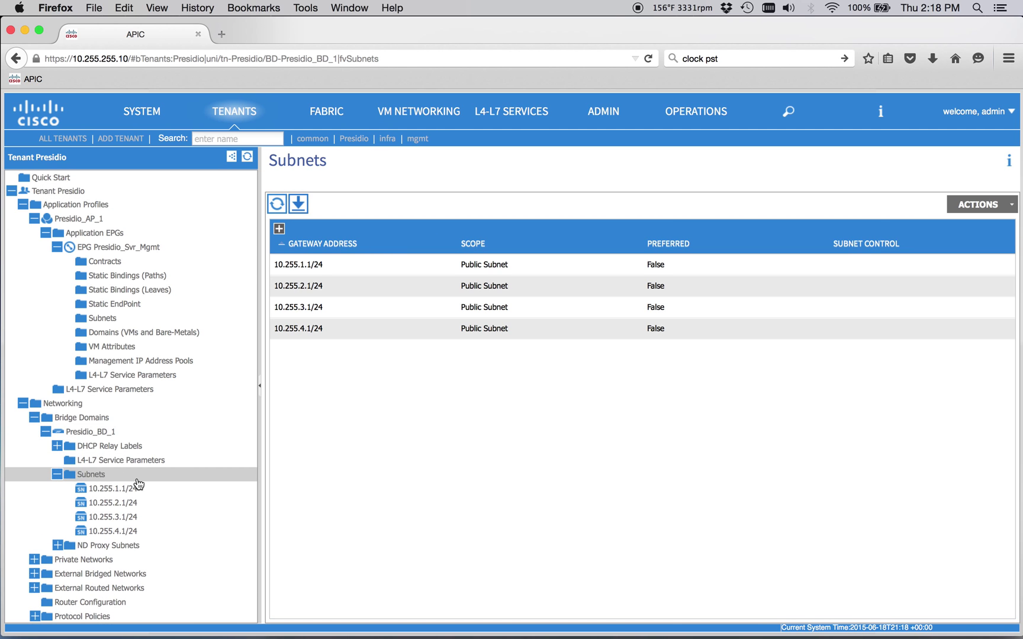
pyautogui.hotkey('ctrl', 'Right')
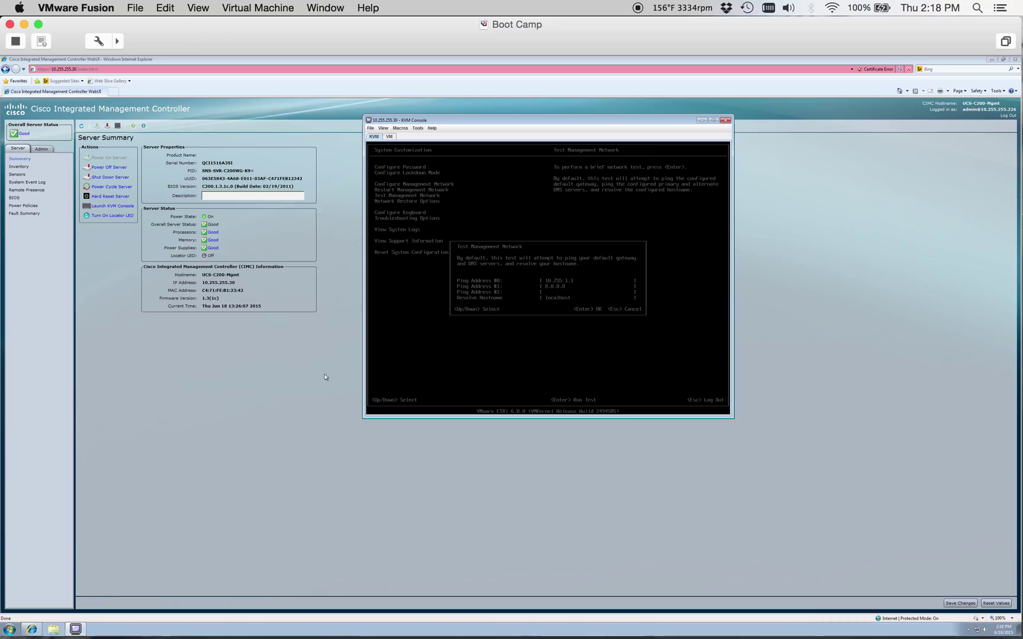
# Run the ESXi management network test, pinging 10.255.1.1 and 8.8.8.8 successfully
pyautogui.click(504, 309)
pyautogui.press('Return')
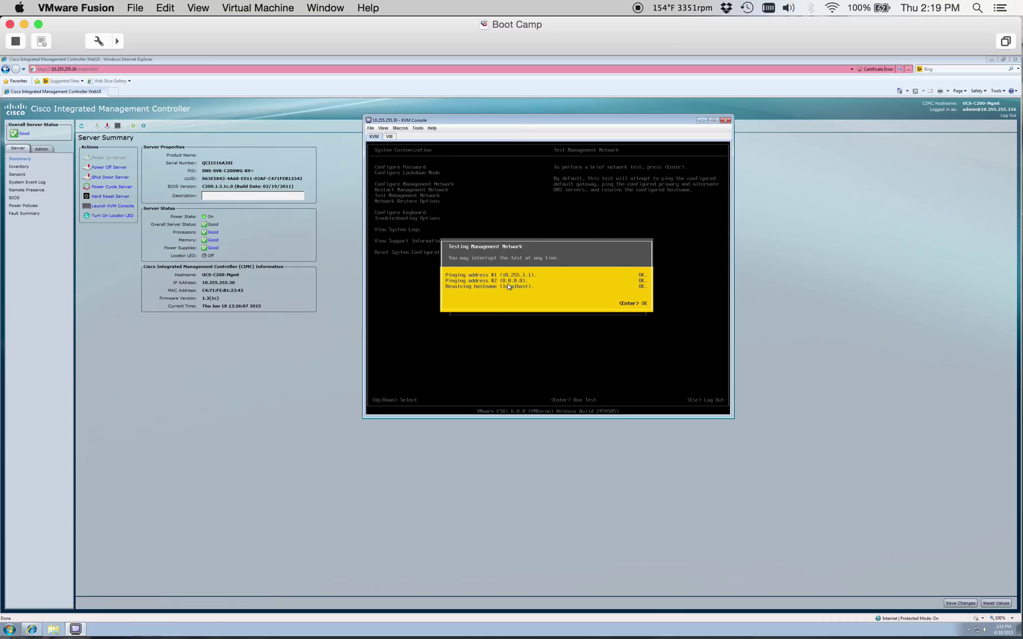
pyautogui.press('super+Tab')
pyautogui.press('super+Tab')
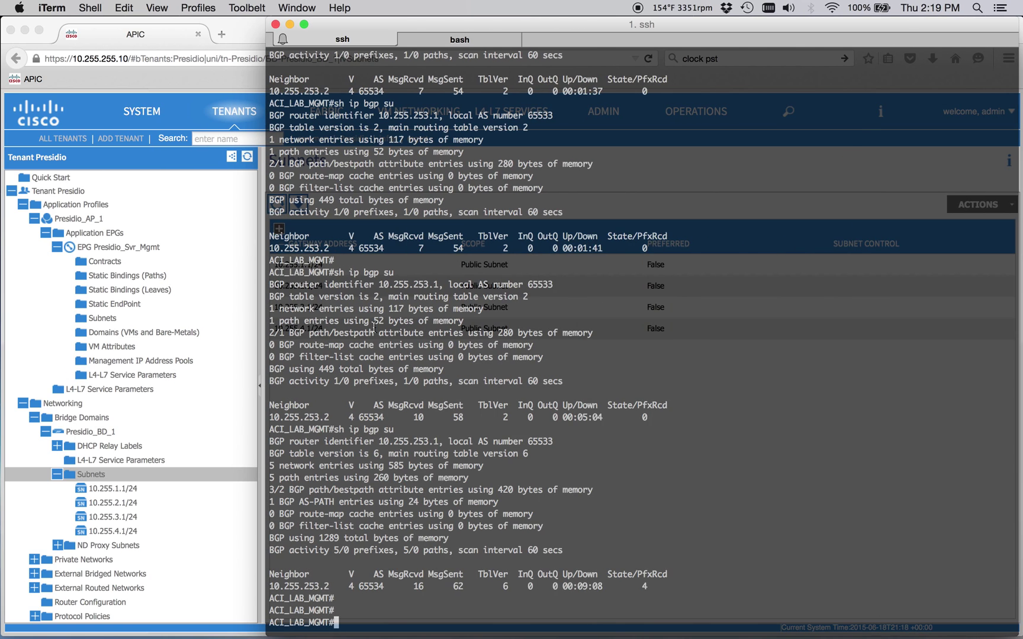
# Run 'sh ip bgp' and highlight the 0.0.0.0 default route above the 10.255.x.0/24 routes
pyautogui.press('Return')
pyautogui.press('Return')
pyautogui.press('Return')
pyautogui.write('sh ip bgp')
pyautogui.press('Return')
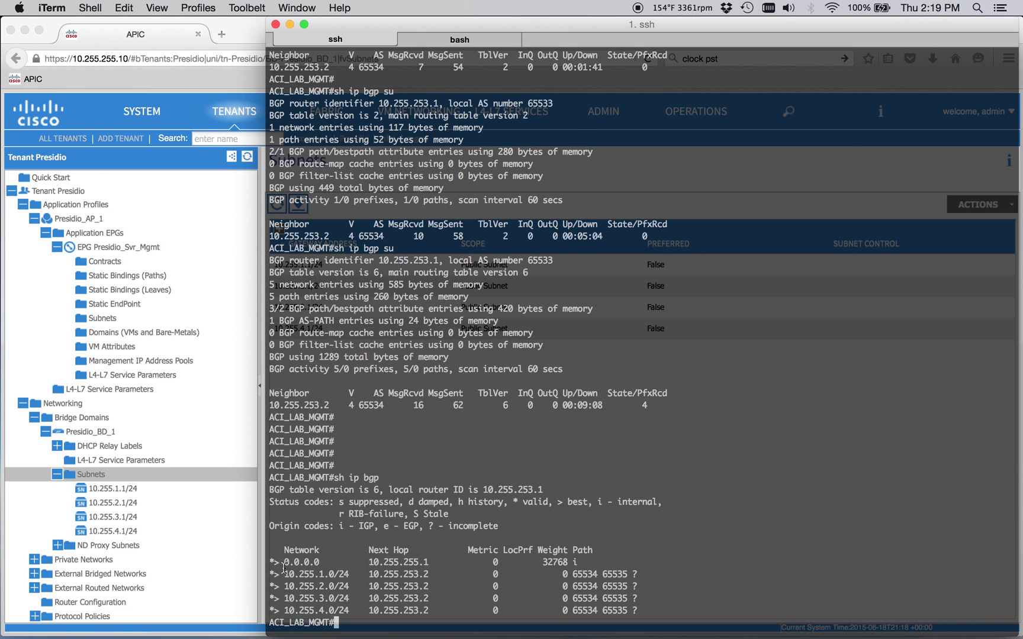
pyautogui.moveTo(285, 568); pyautogui.dragTo(639, 610)
pyautogui.click(351, 561)
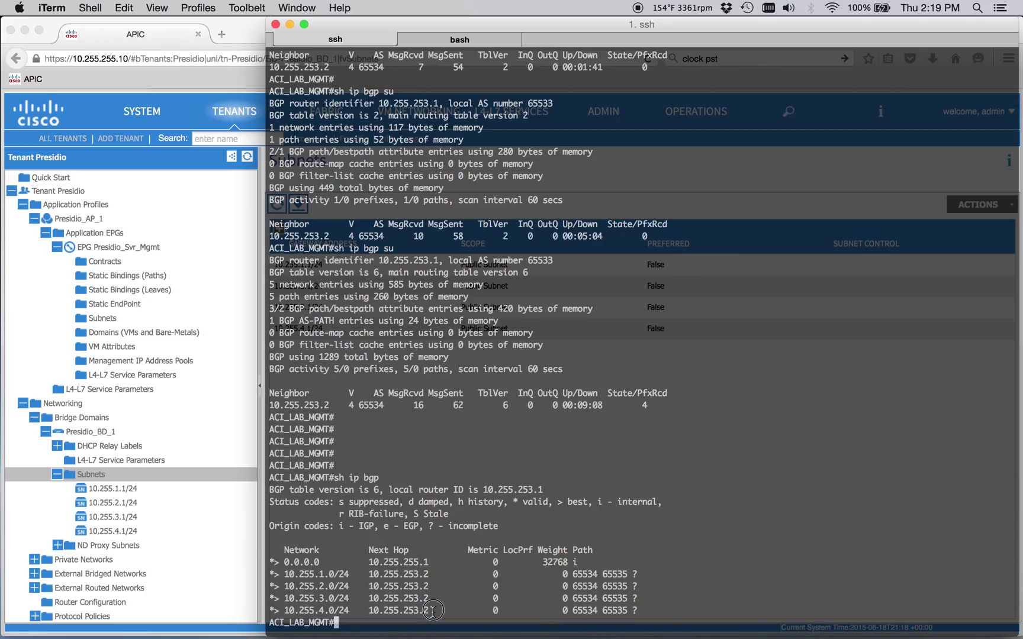
pyautogui.tripleClick(352, 562)
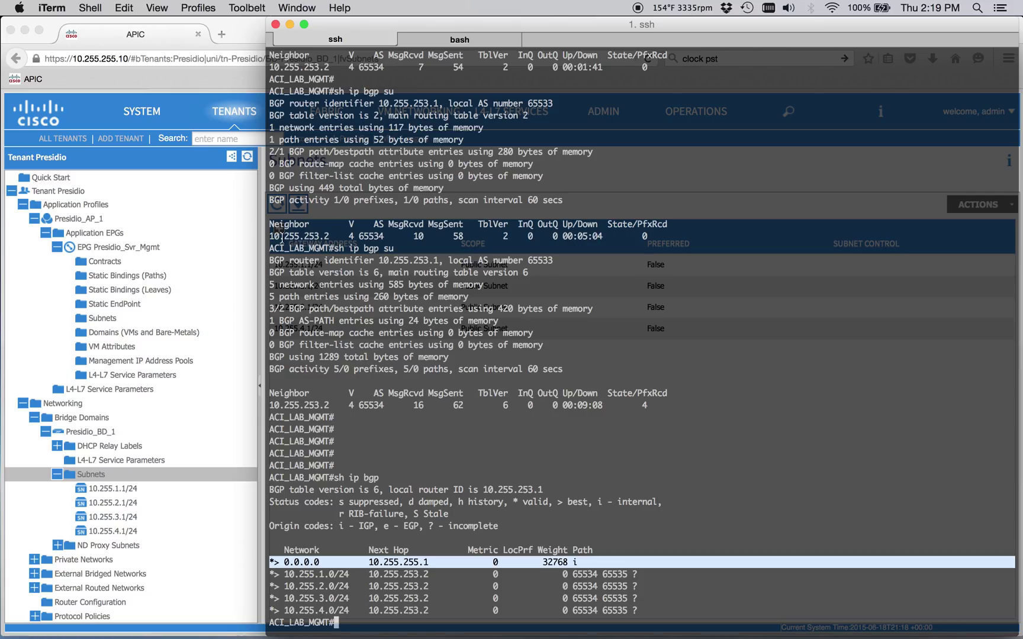
pyautogui.press('super+Tab')
pyautogui.click(336, 113)
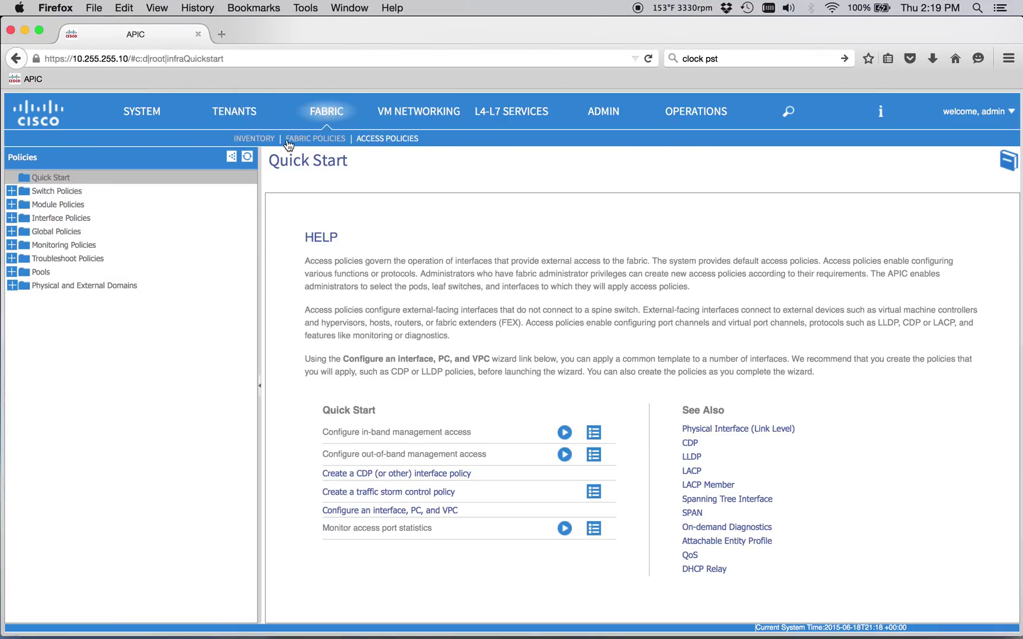
# In the fabric inventory, expand Pod 1's SPINE_1 (Node-901) down to its BGP protocol
pyautogui.click(264, 140)
pyautogui.click(12, 205)
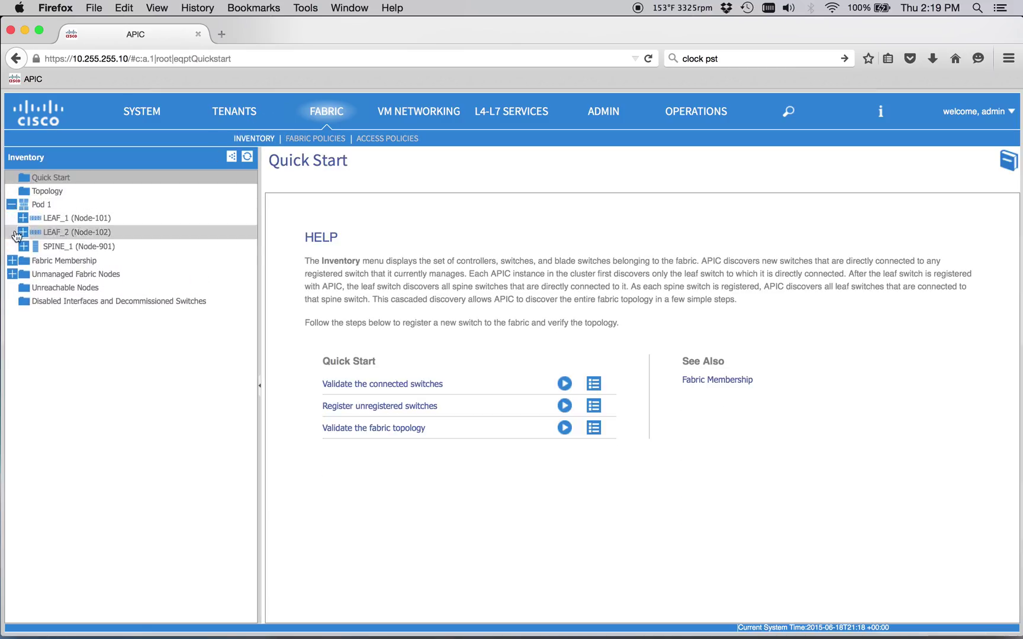
pyautogui.click(23, 247)
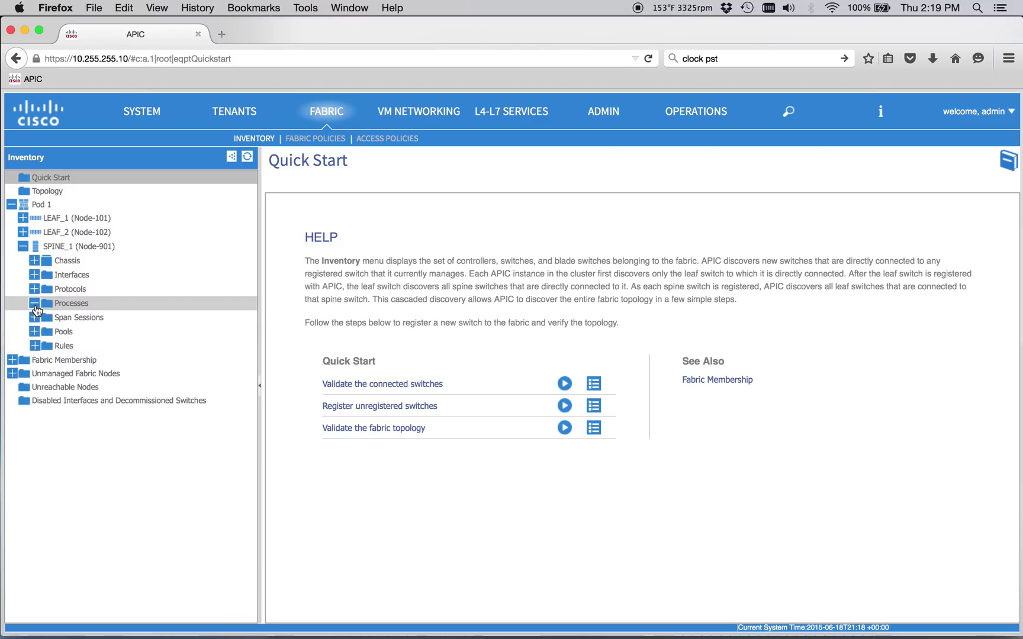
pyautogui.click(34, 289)
pyautogui.click(46, 303)
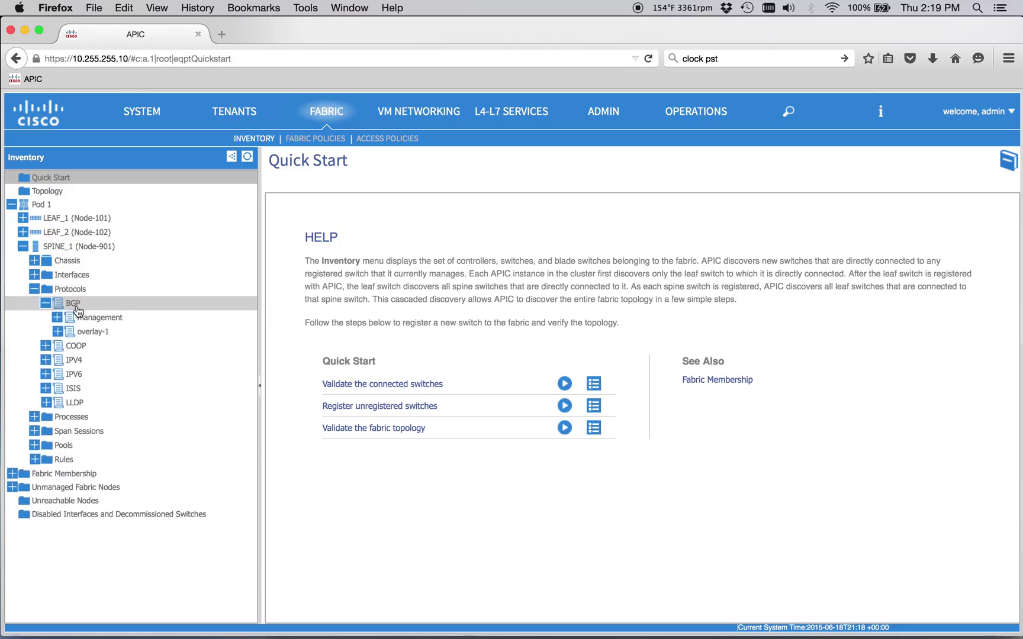
# Check the management domain's routes, then overlay-1's two BGP sessions and its IP routes (0 objects)
pyautogui.click(57, 331)
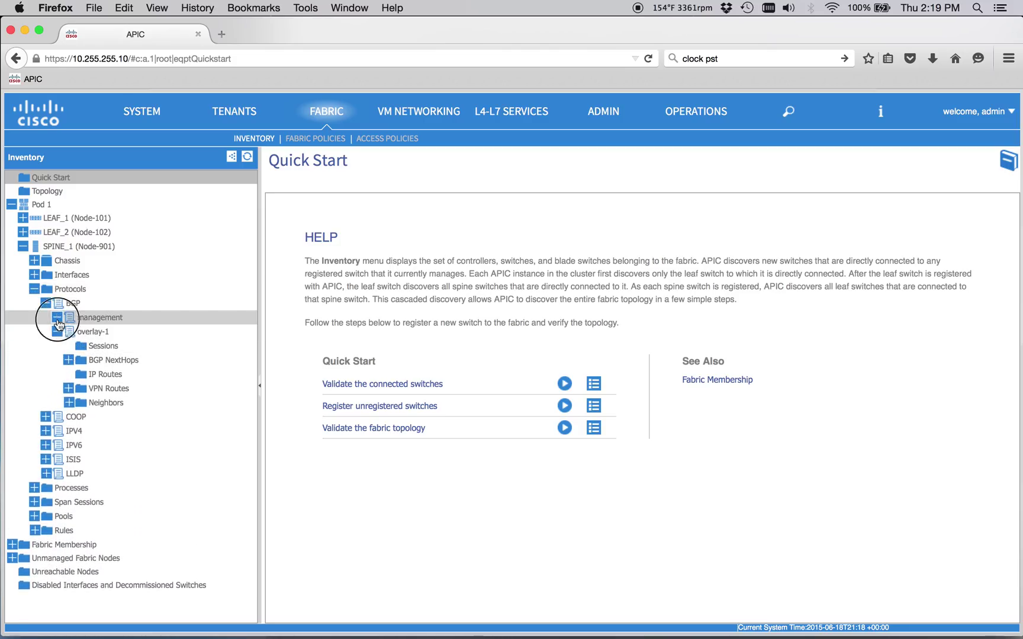
pyautogui.click(57, 317)
pyautogui.click(57, 402)
pyautogui.click(99, 360)
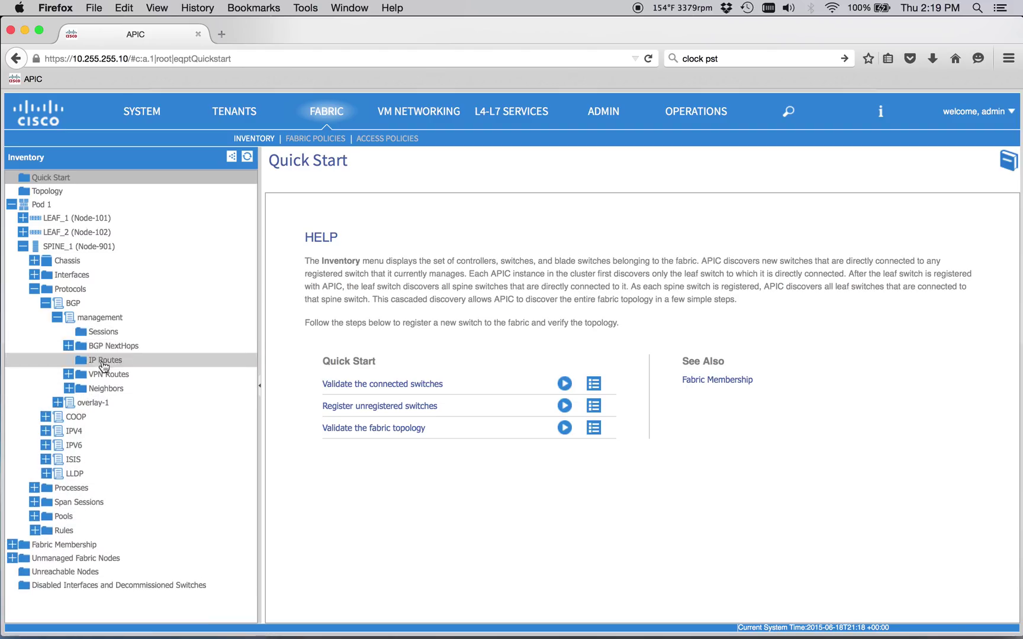
pyautogui.click(67, 402)
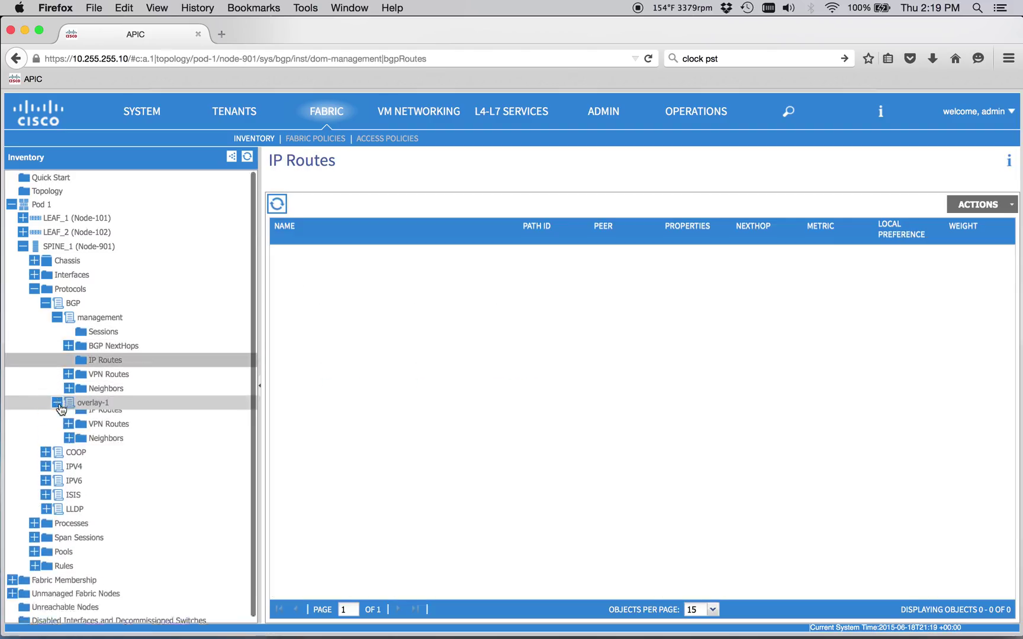
pyautogui.click(102, 417)
pyautogui.click(105, 445)
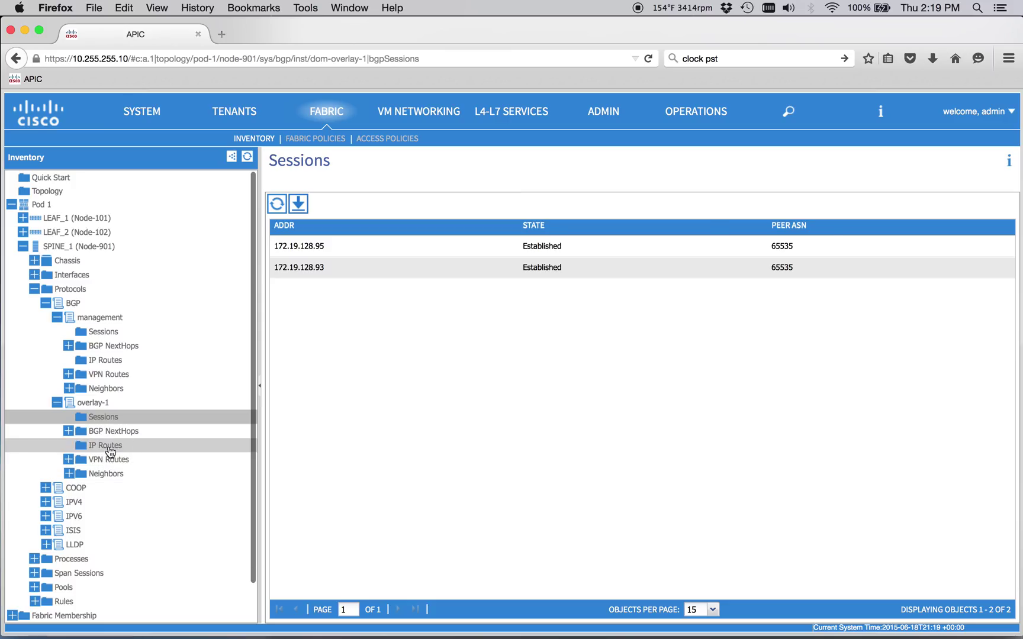
# Collapse SPINE_1 and expand LEAF_2's BGP to the Presidio:Presidio_VRF_1 domain
pyautogui.click(34, 289)
pyautogui.click(23, 246)
pyautogui.click(23, 232)
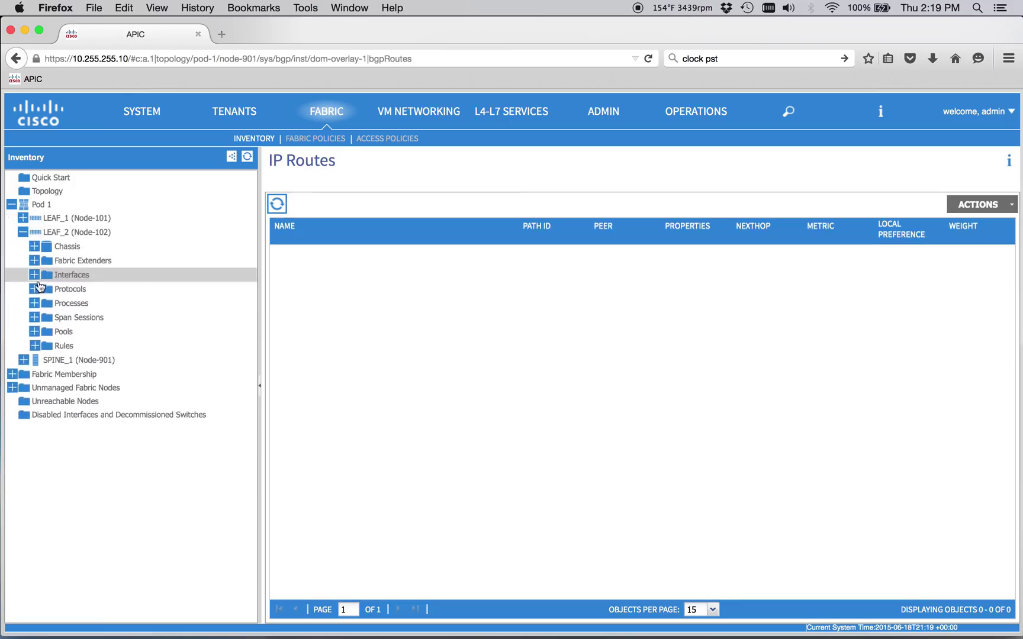
pyautogui.click(34, 289)
pyautogui.click(46, 317)
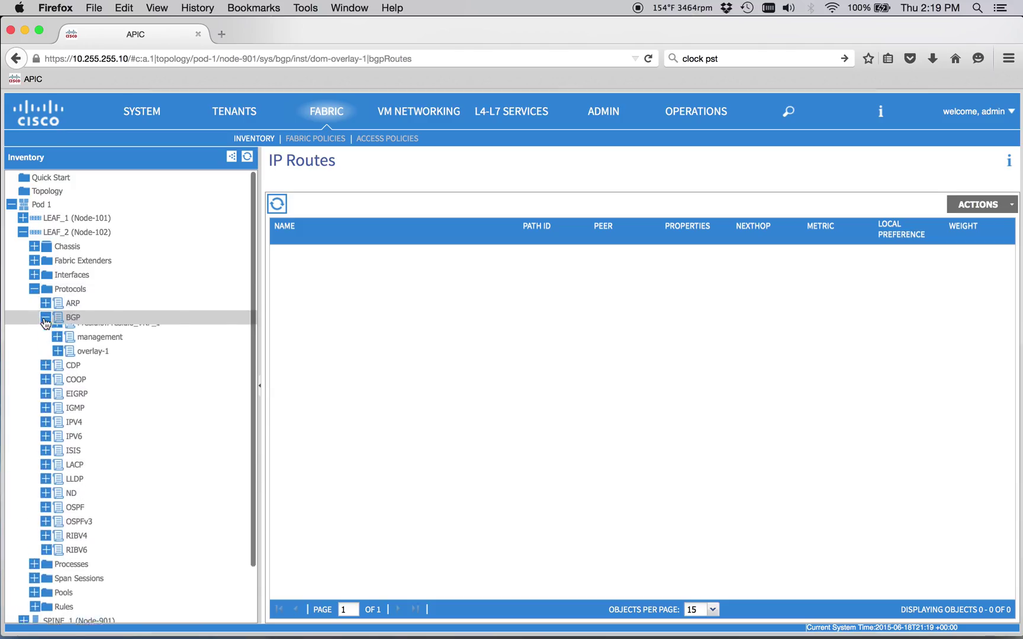
pyautogui.click(63, 332)
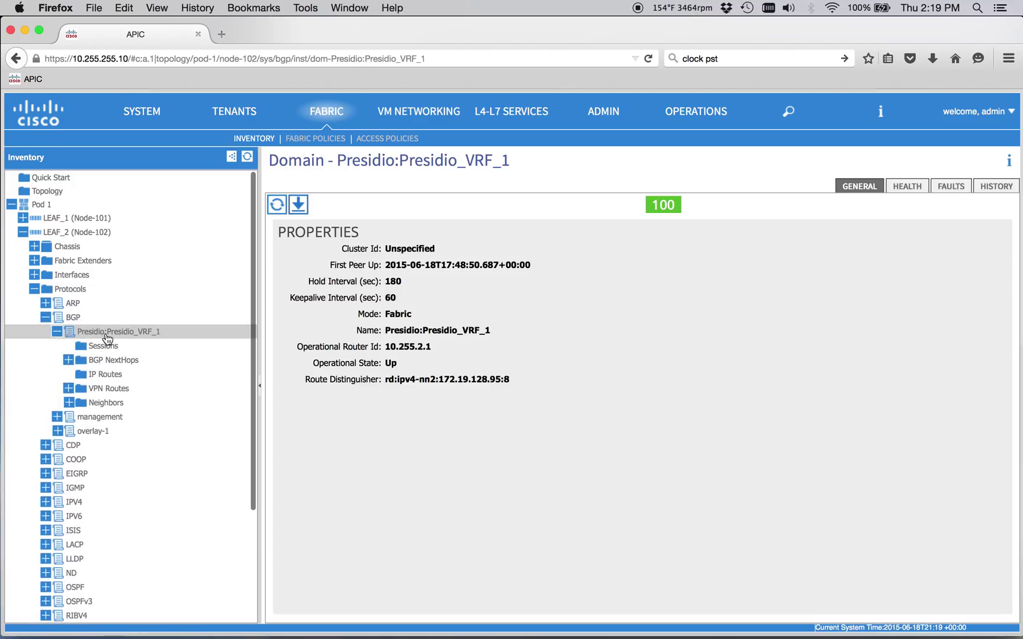
# List Presidio_VRF_1's IP routes, expanding the 0.0.0.0/0 and 10.255.253.0/30 paths via 172.19.128.93
pyautogui.click(96, 376)
pyautogui.click(277, 280)
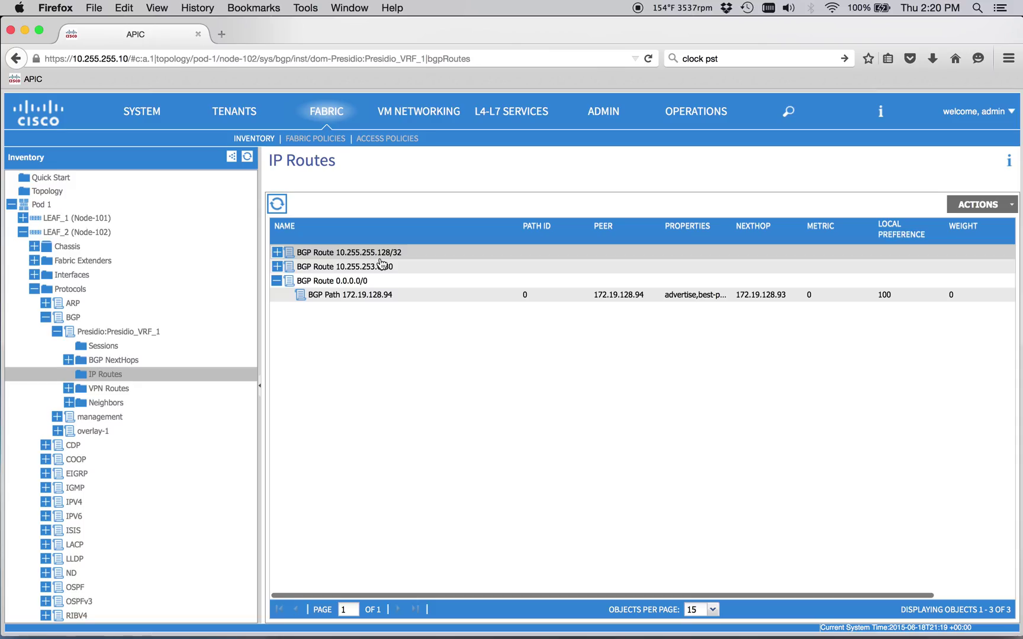
pyautogui.click(277, 267)
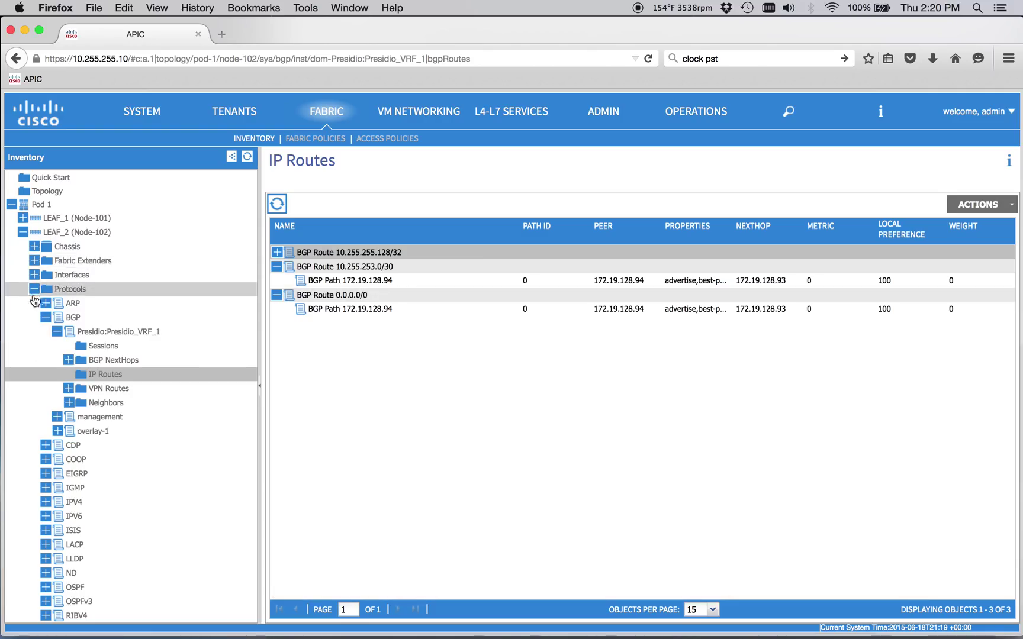
pyautogui.press('super+Tab')
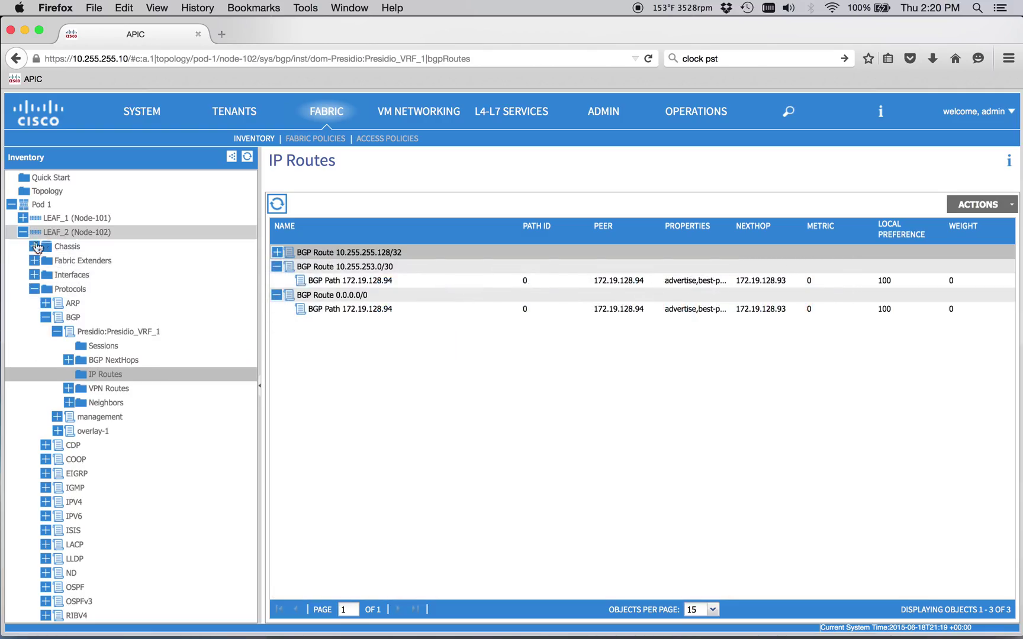
pyautogui.click(34, 289)
pyautogui.click(22, 218)
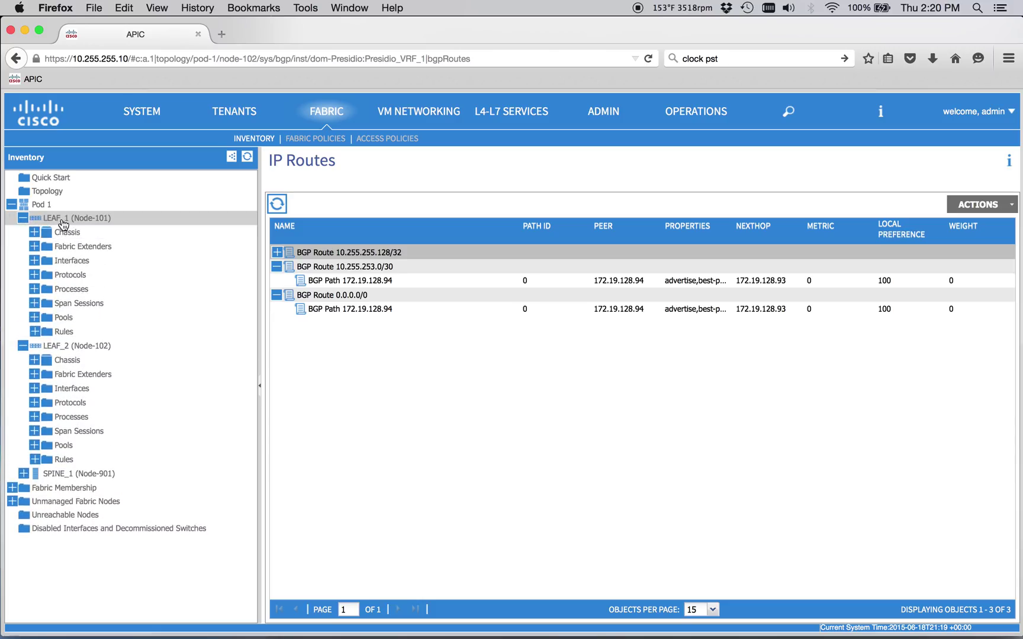
# In the Presidio tenant, review the Presidio_BGP_IntProfile interface profile under Presidio_BGP_Out
pyautogui.press('super+Tab')
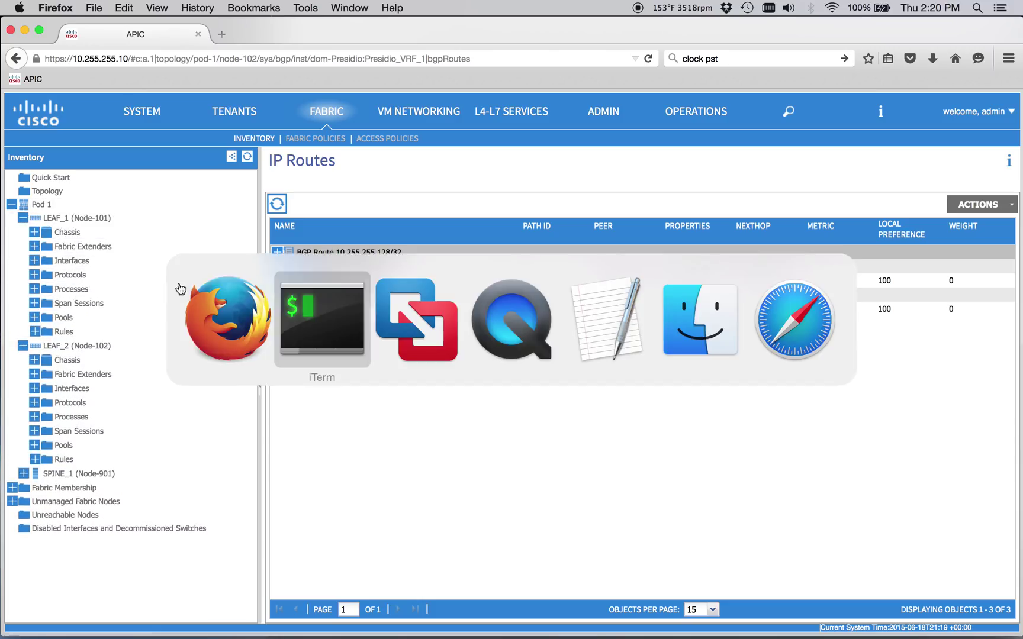
pyautogui.click(252, 118)
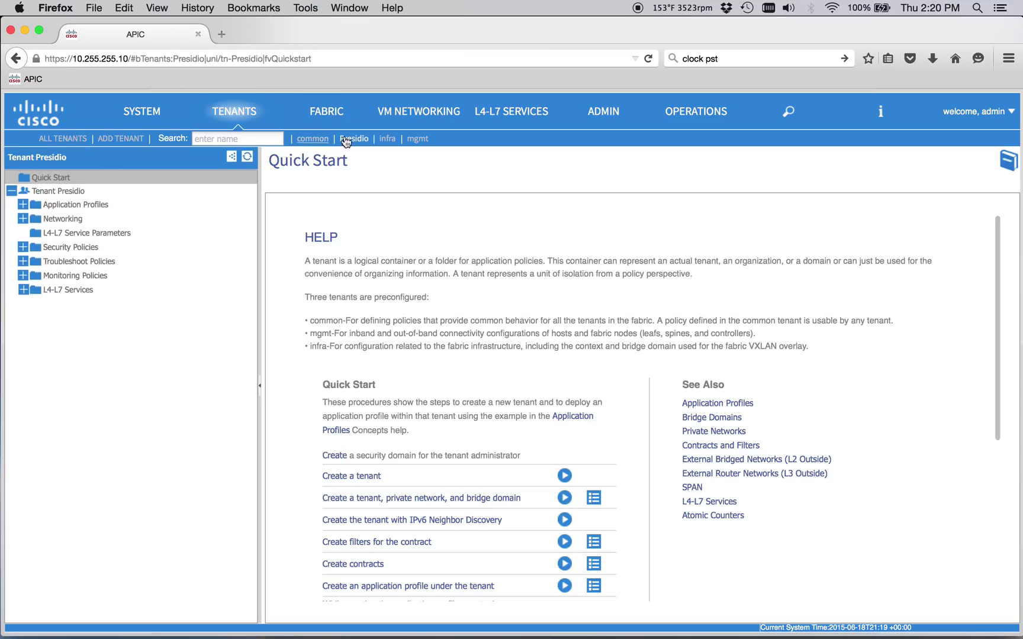
pyautogui.click(22, 219)
pyautogui.click(34, 275)
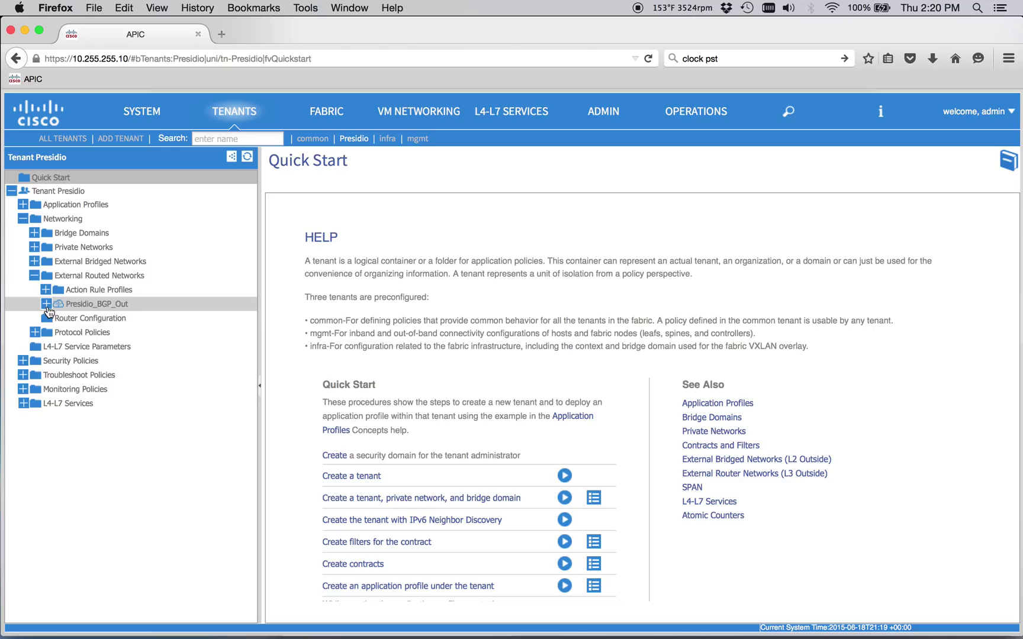
pyautogui.click(46, 305)
pyautogui.click(100, 319)
pyautogui.click(57, 319)
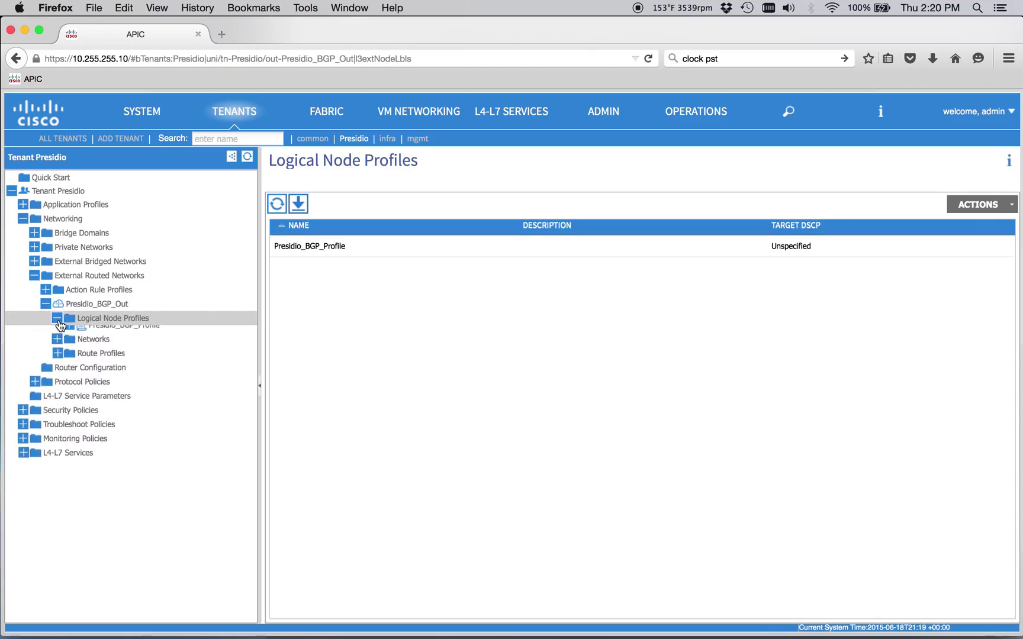
pyautogui.click(68, 332)
pyautogui.click(114, 347)
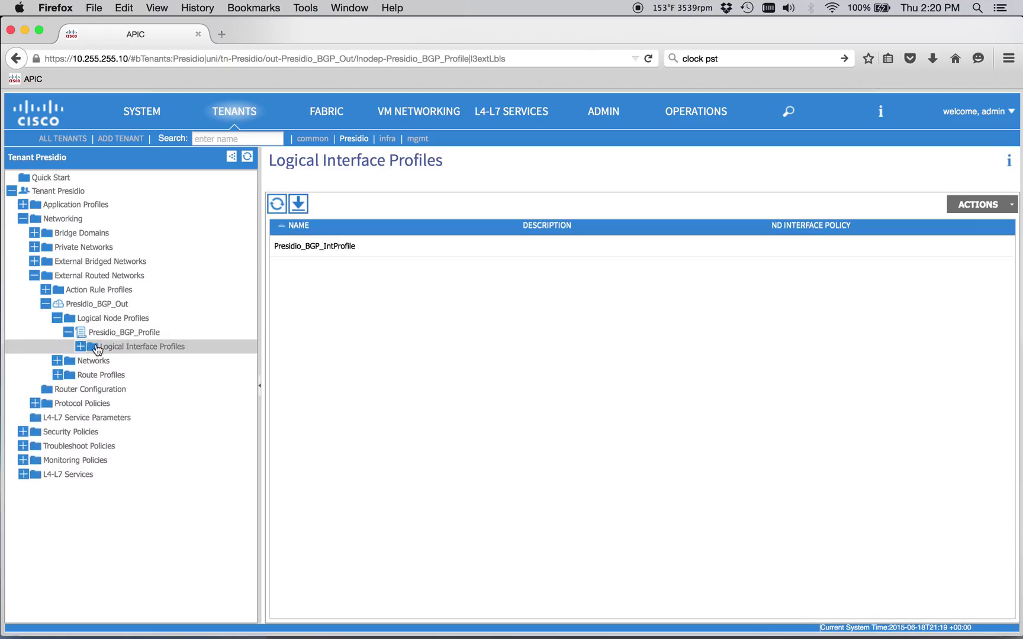
pyautogui.click(80, 347)
pyautogui.click(132, 360)
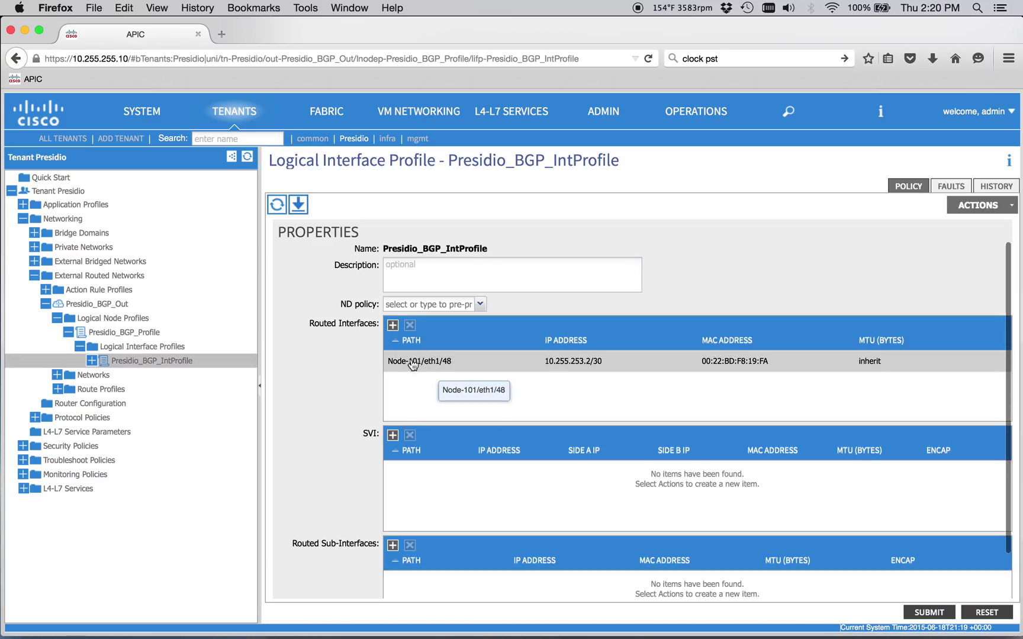
# Check EPG Presidio_Svr_Mgmt's static bindings, then rerun the ESXi management network ping test
pyautogui.click(35, 233)
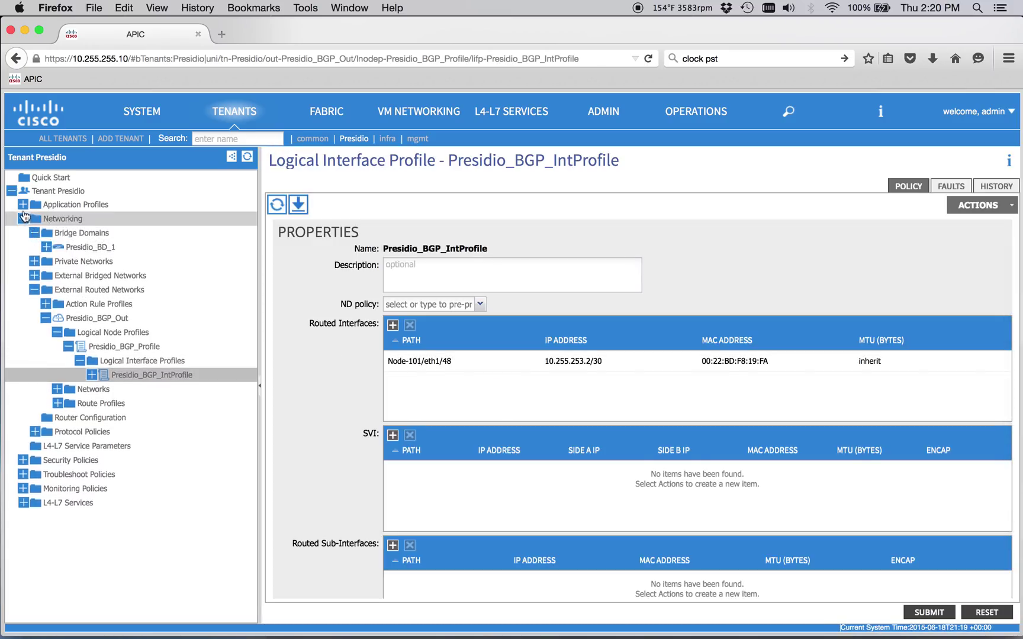
pyautogui.click(23, 204)
pyautogui.click(34, 218)
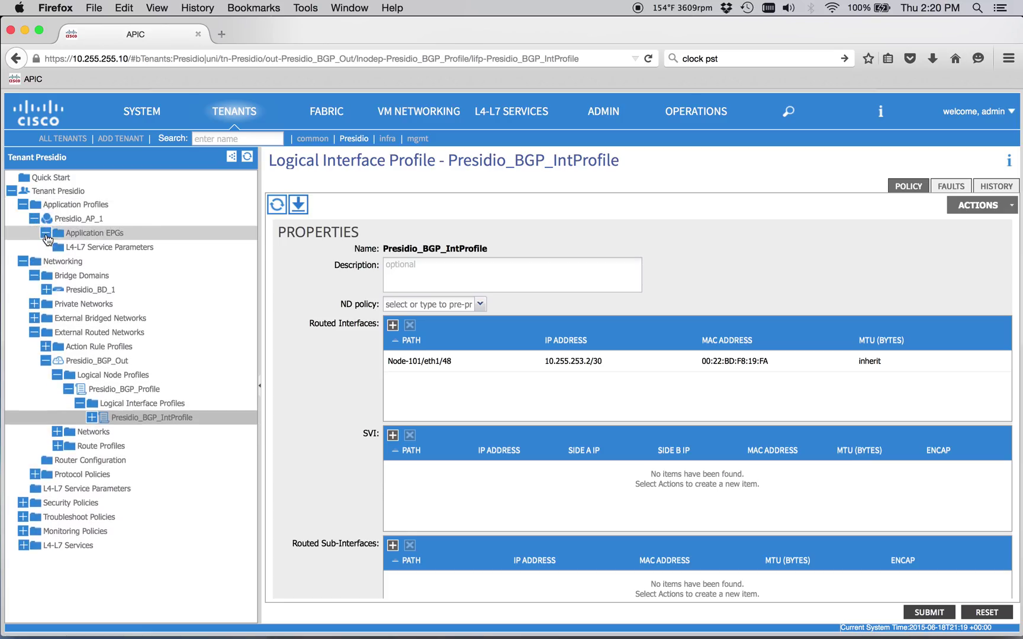
pyautogui.click(46, 233)
pyautogui.click(57, 247)
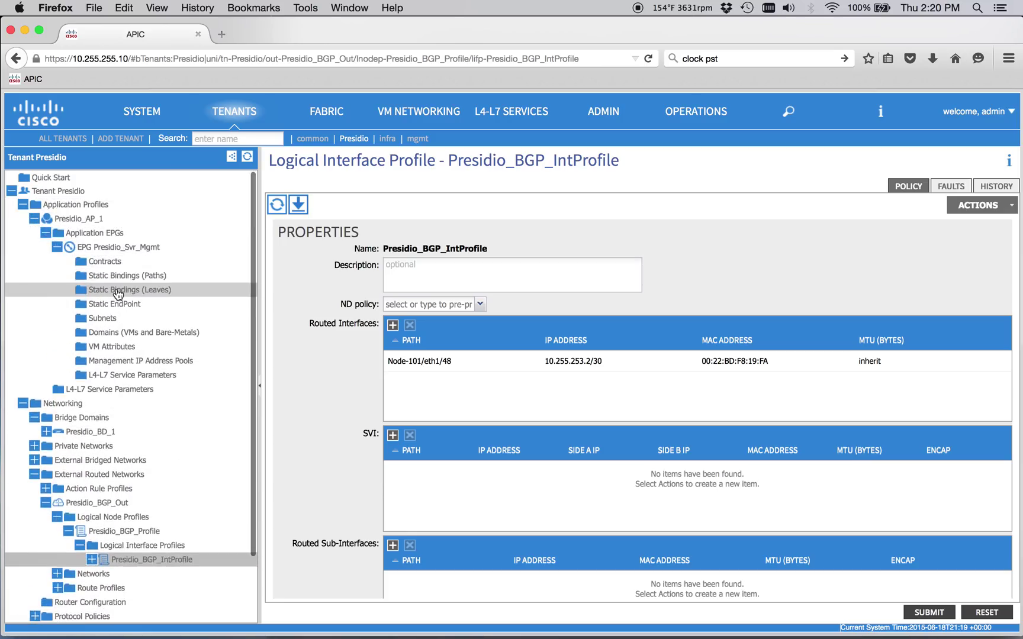
pyautogui.click(113, 290)
pyautogui.click(118, 275)
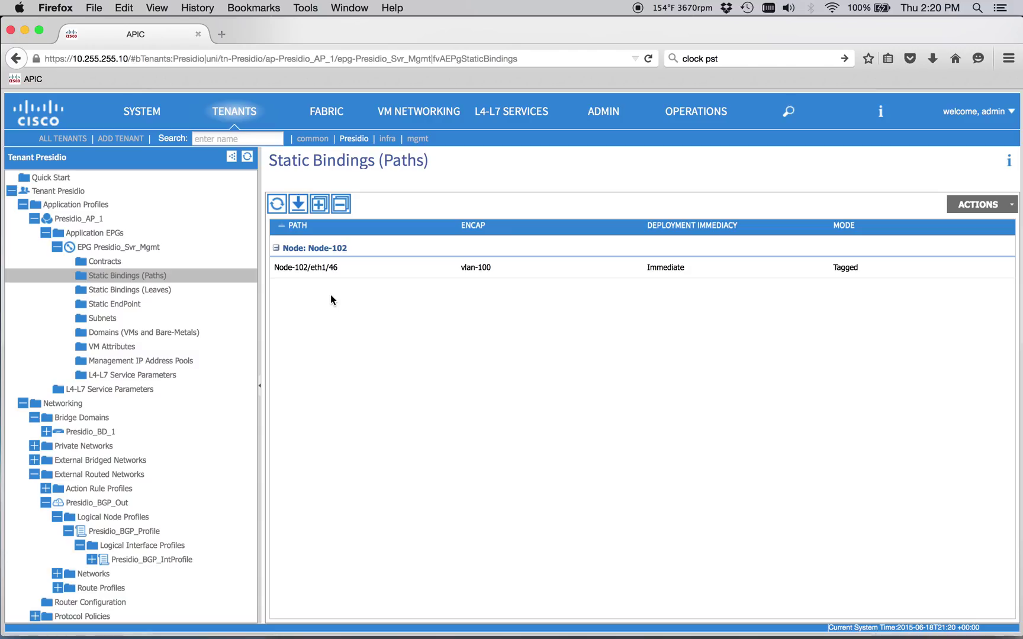
pyautogui.hotkey('ctrl', 'Right')
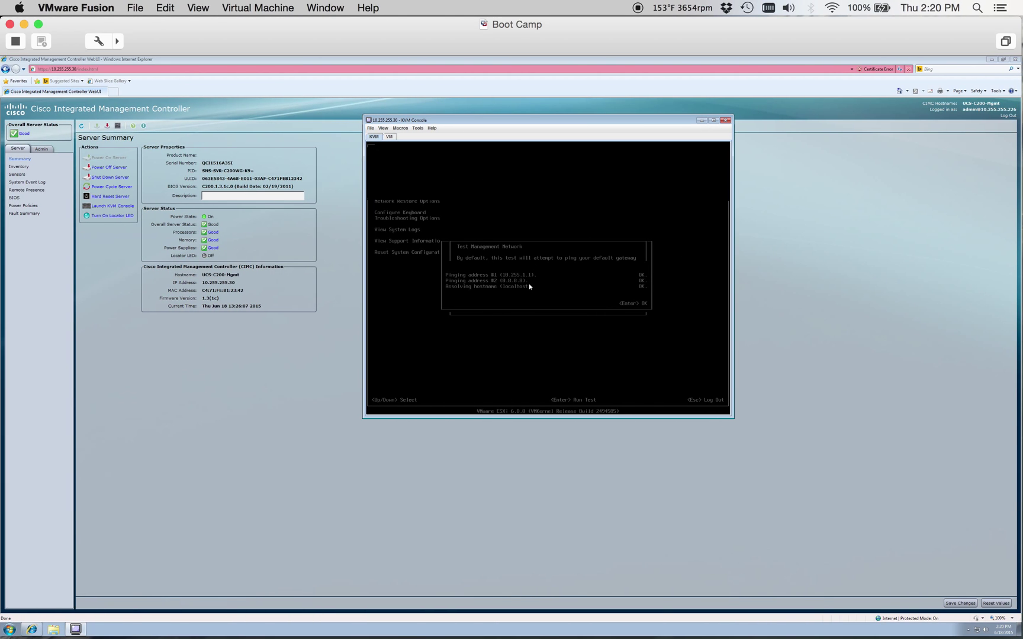
pyautogui.press('Return')
pyautogui.press('Return')
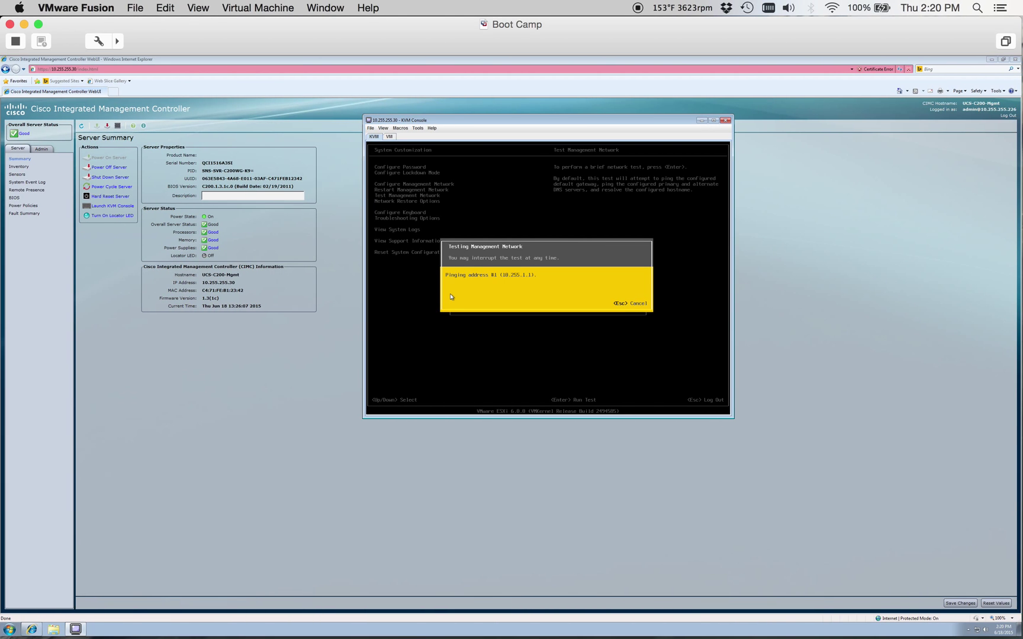